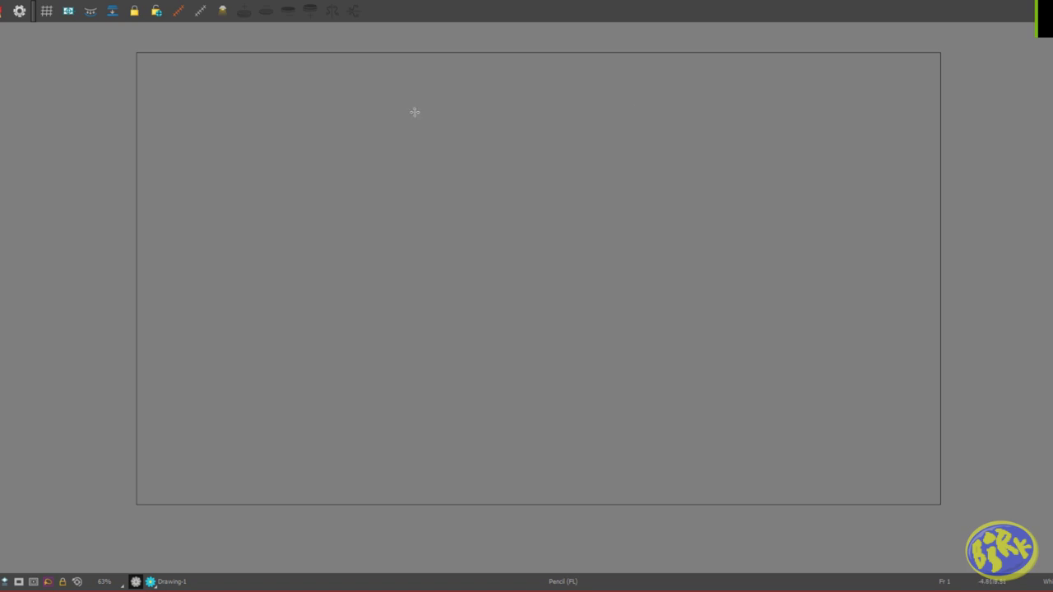
Step: Sketch the rough head outline and a small stroke near the chin, zoomed in on the face
left_click_drag(400, 178, 366, 227)
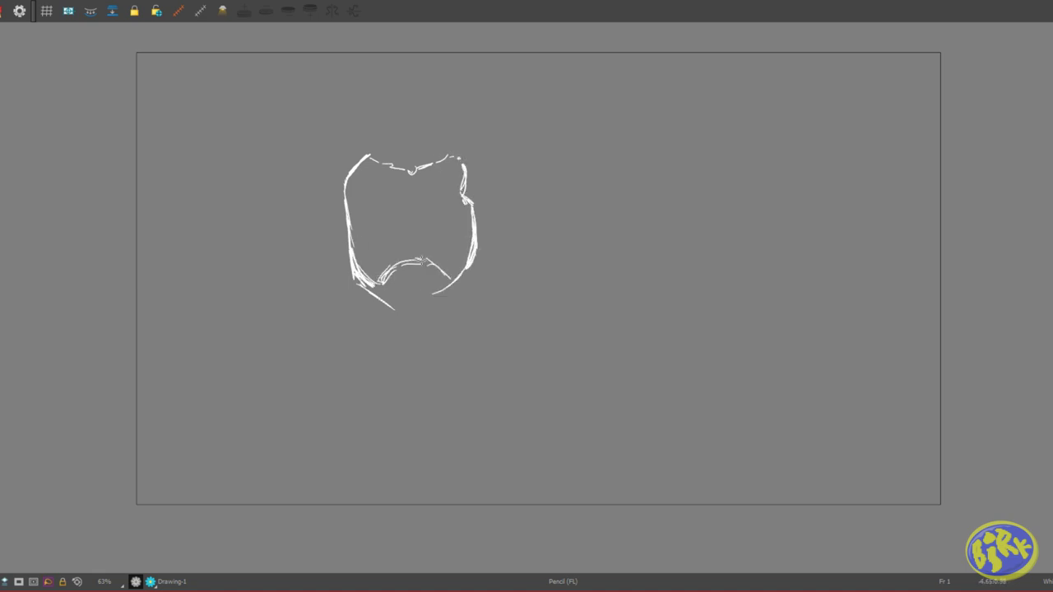
key("2")
mouse_move(415, 245)
left_mouse_down()
mouse_move(448, 249)
mouse_move(415, 200)
left_mouse_up()
scroll(410, 199, "up", 1)
left_click_drag(445, 244, 429, 243)
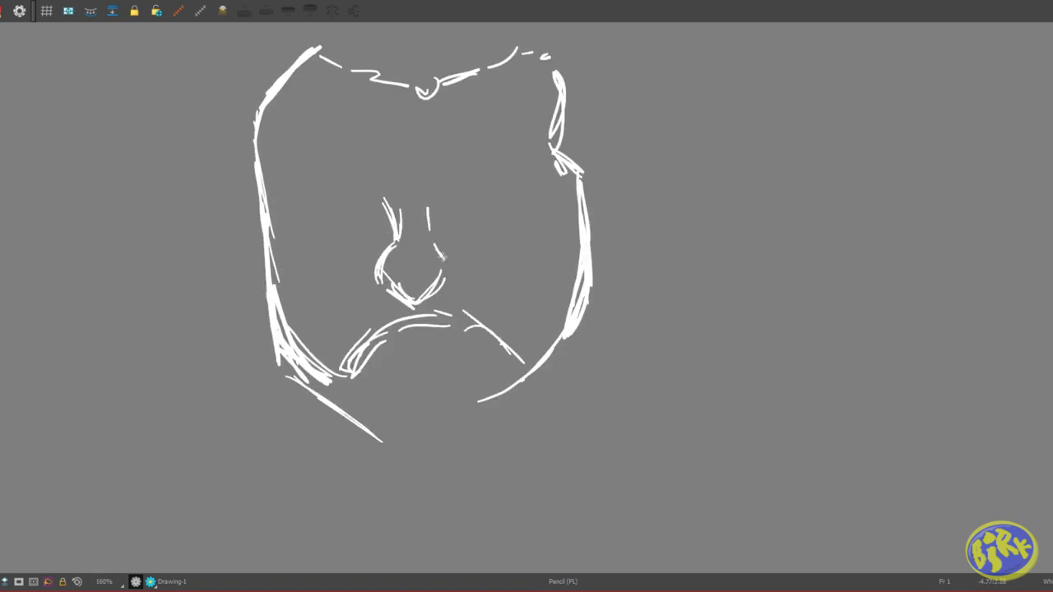
scroll(442, 256, "up", 2)
scroll(380, 283, "down", 1)
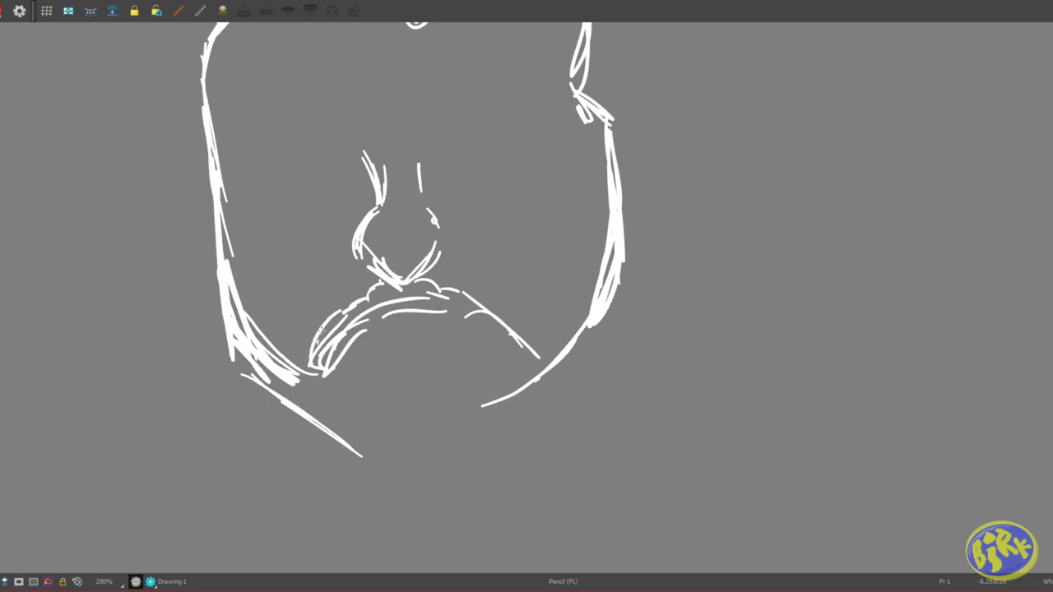
Step: Draw the drooping mustache arc with inner lines along its lower curve
left_click_drag(320, 346, 387, 284)
mouse_move(387, 284)
left_mouse_down()
mouse_move(394, 266)
mouse_move(510, 334)
left_mouse_up()
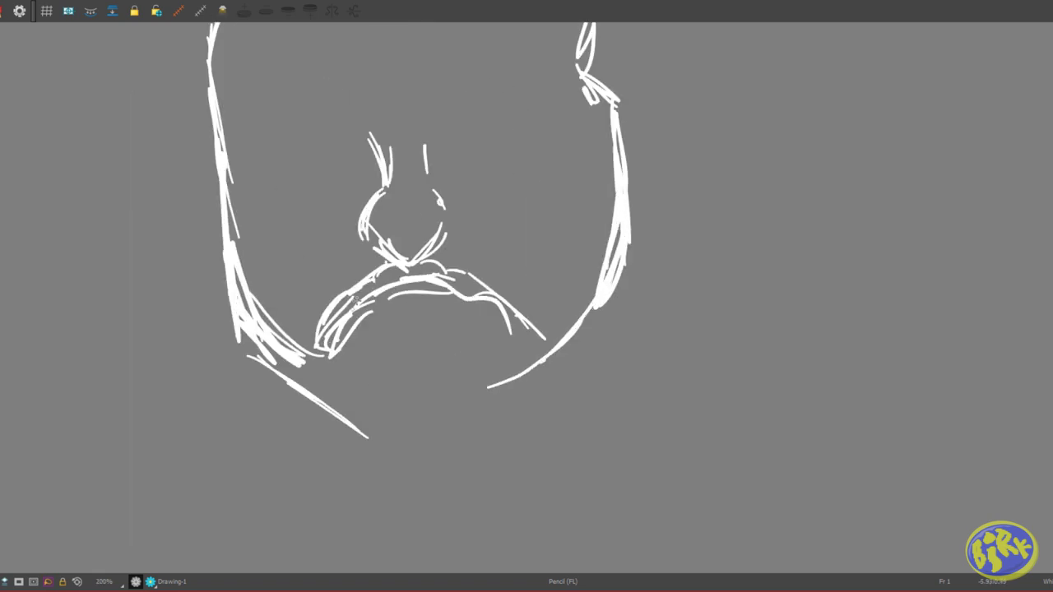
mouse_move(328, 352)
left_mouse_down()
mouse_move(400, 370)
mouse_move(407, 316)
left_mouse_up()
left_click_drag(414, 319, 515, 335)
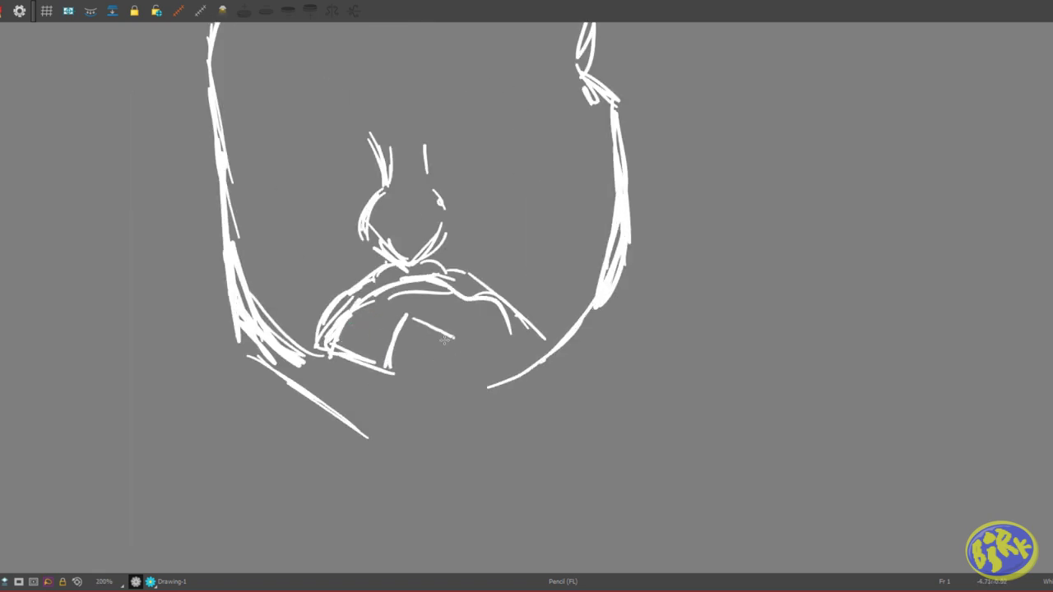
scroll(455, 210, "down", 1)
Step: Add the left face edge, two small round pupils and the left pig ear
mouse_move(329, 219)
left_mouse_down()
mouse_move(362, 112)
mouse_move(449, 66)
left_mouse_up()
scroll(354, 91, "up", 1)
scroll(499, 74, "down", 1)
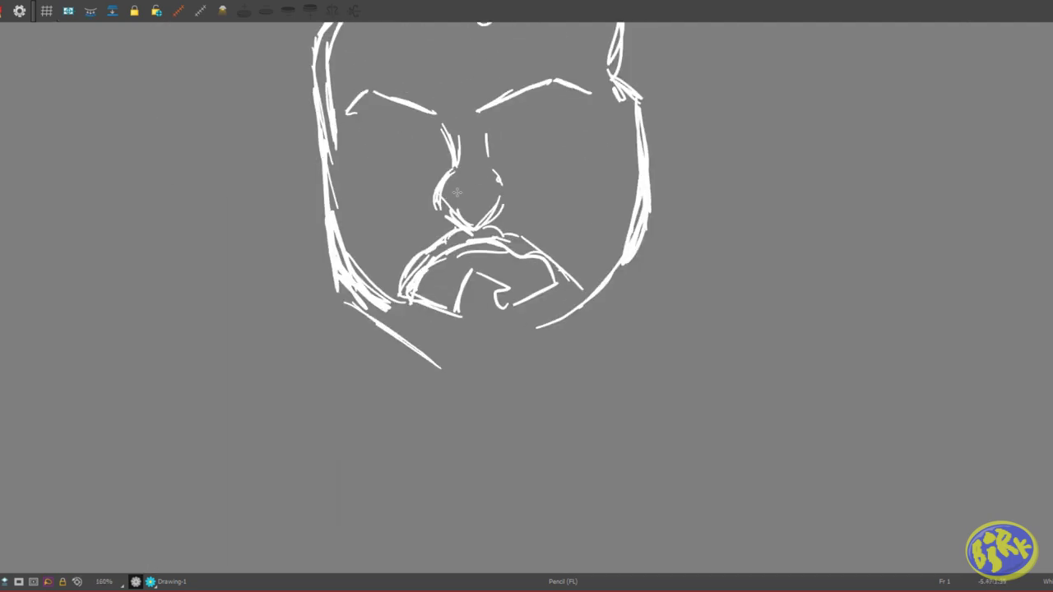
scroll(436, 206, "down", 2)
scroll(406, 263, "up", 3)
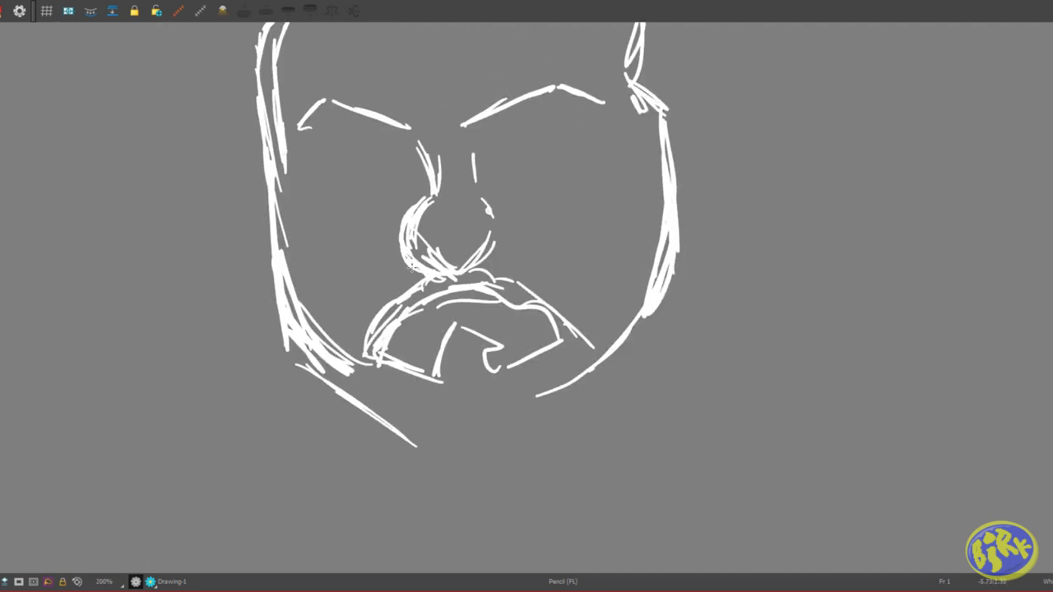
scroll(442, 191, "down", 2)
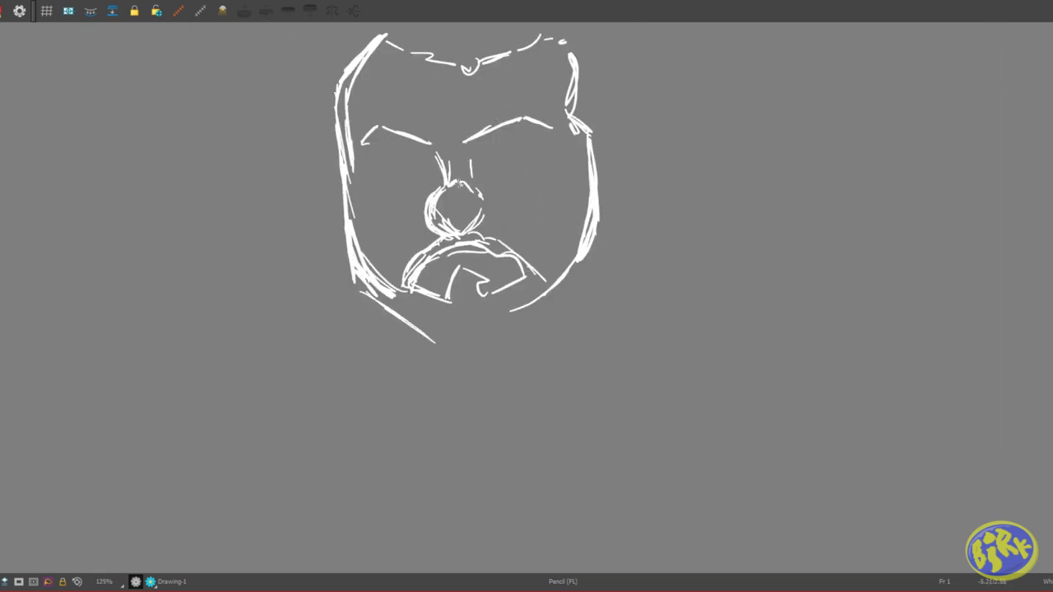
scroll(430, 198, "up", 1)
scroll(424, 196, "up", 1)
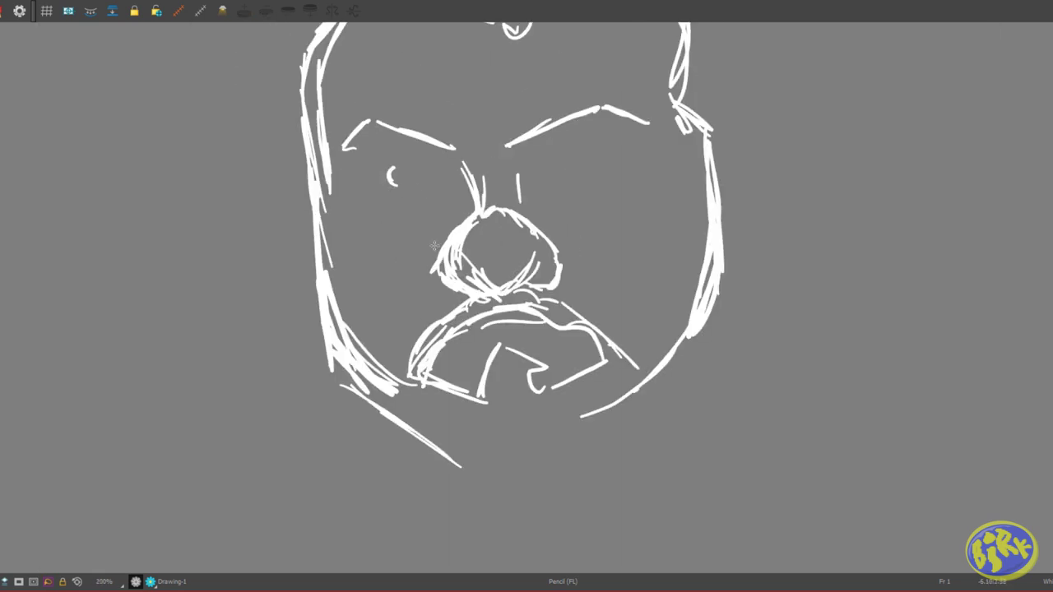
left_click_drag(393, 173, 395, 194)
left_click_drag(591, 150, 593, 174)
scroll(506, 125, "down", 2)
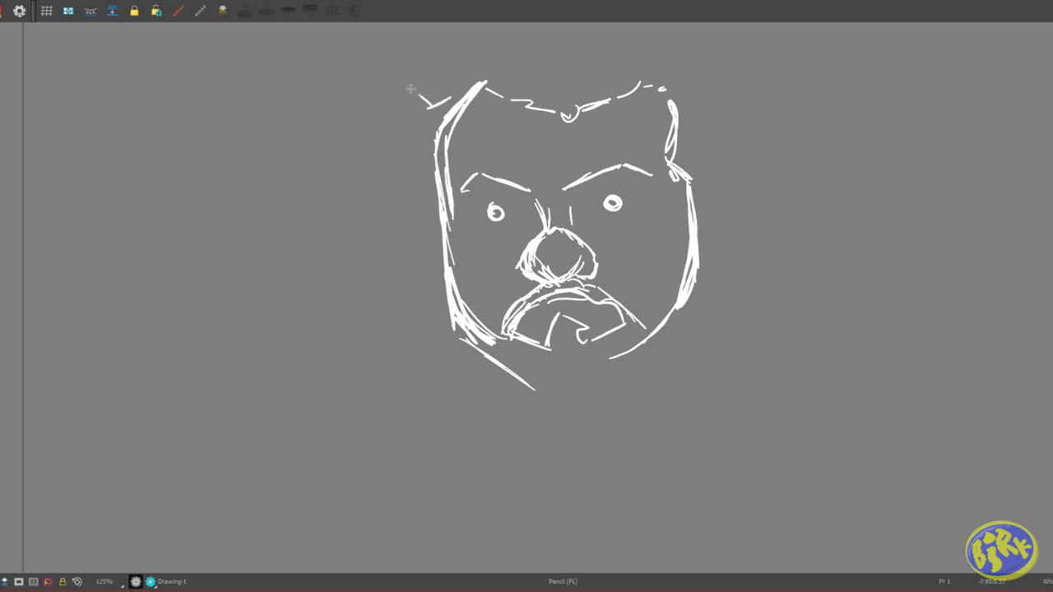
mouse_move(415, 92)
left_mouse_down()
mouse_move(320, 73)
mouse_move(387, 186)
left_mouse_up()
Step: Draw the right pig ear
scroll(403, 182, "down", 4)
scroll(494, 152, "up", 3)
mouse_move(496, 158)
left_mouse_down()
mouse_move(551, 138)
mouse_move(539, 228)
left_mouse_up()
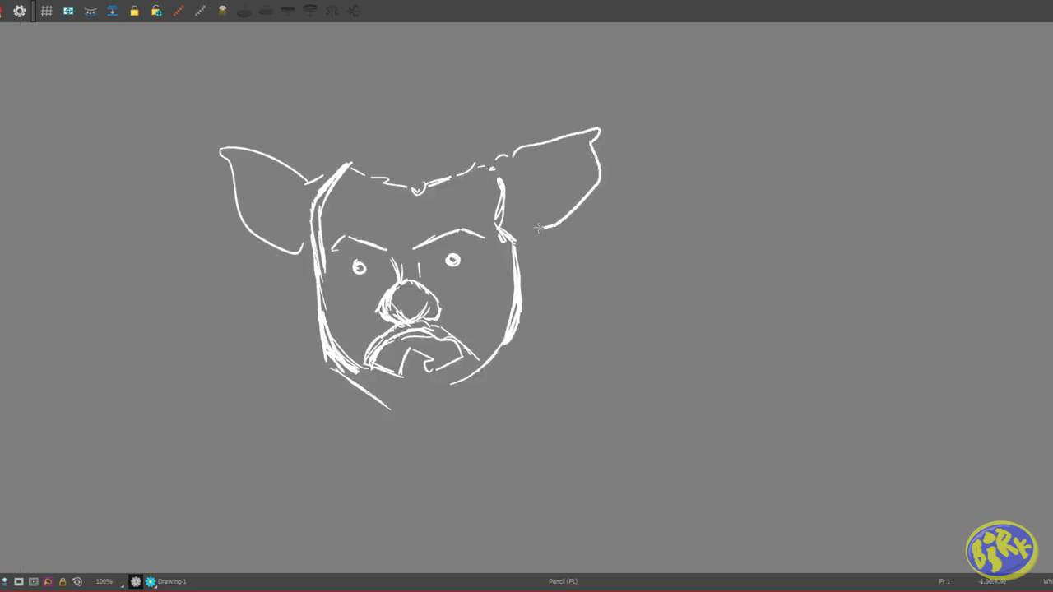
scroll(539, 228, "down", 1)
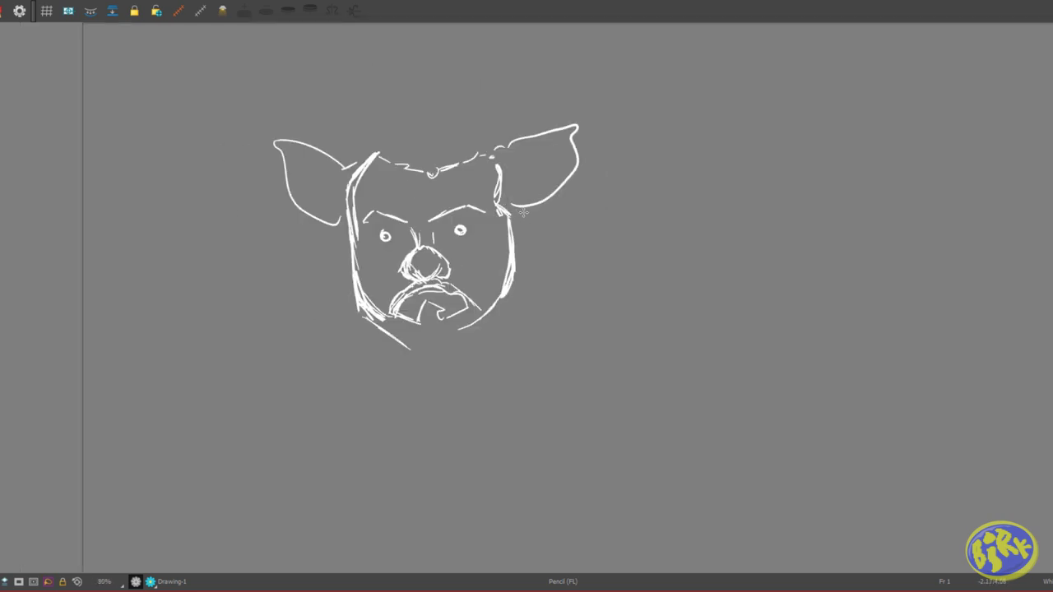
scroll(524, 212, "up", 4)
Step: Erase the round pupils and draw two nostrils on the snout
left_click_drag(440, 218, 457, 232)
left_click_drag(613, 205, 632, 219)
scroll(625, 214, "down", 4)
scroll(504, 362, "up", 5)
left_click_drag(473, 353, 471, 376)
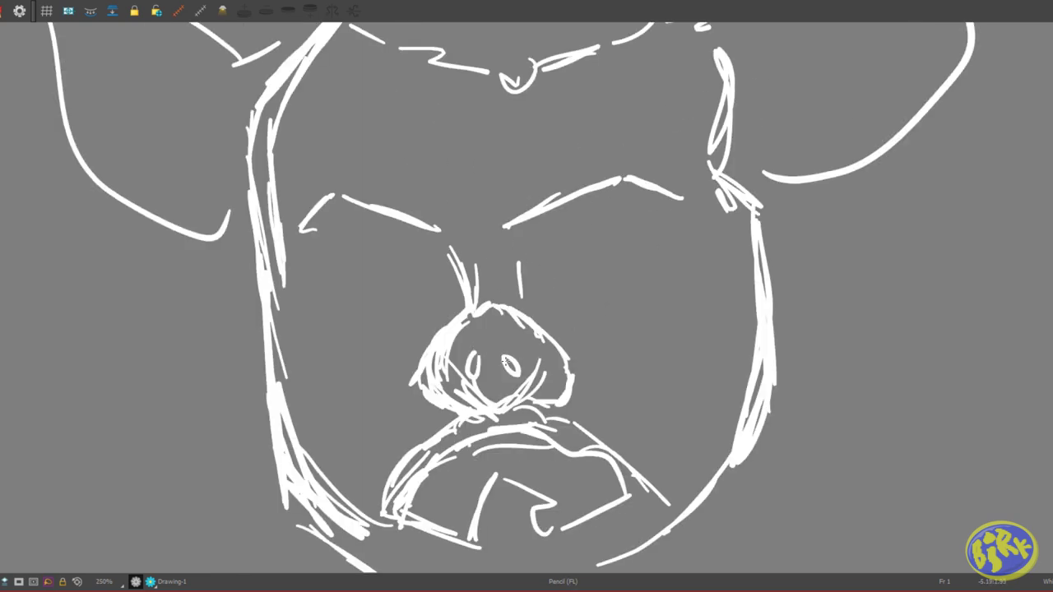
scroll(432, 231, "up", 2)
Step: Draw the upper eyelids of both almond-shaped eyes
left_click_drag(449, 251, 247, 267)
scroll(247, 267, "down", 5)
scroll(404, 240, "up", 4)
left_click_drag(401, 245, 538, 217)
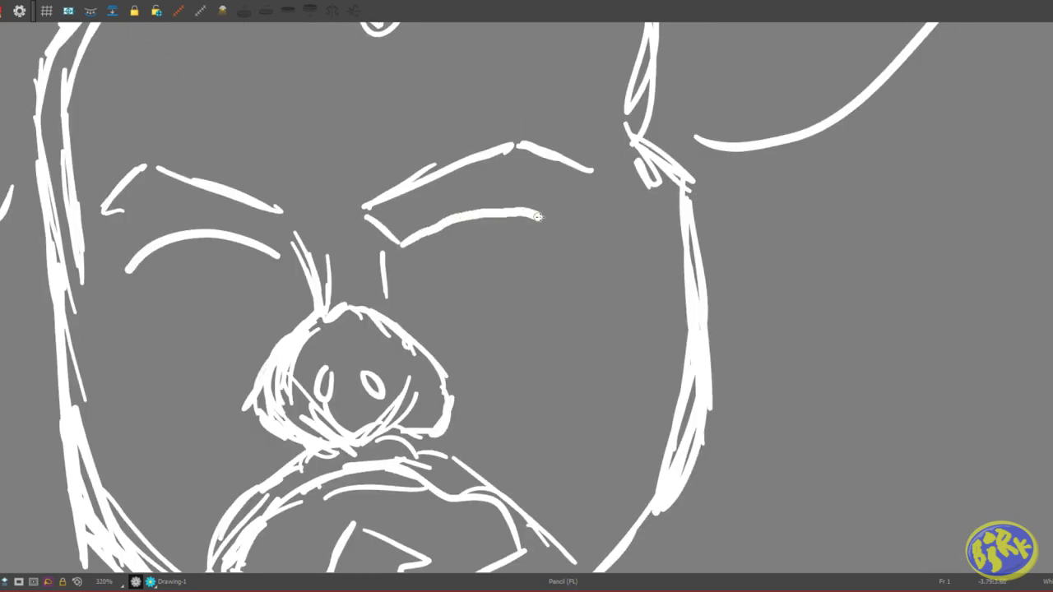
left_click_drag(461, 215, 591, 197)
scroll(584, 206, "down", 2)
scroll(395, 247, "up", 2)
Step: Add lower lids under both eyes and a pupil in the left eye
left_click_drag(527, 212, 393, 228)
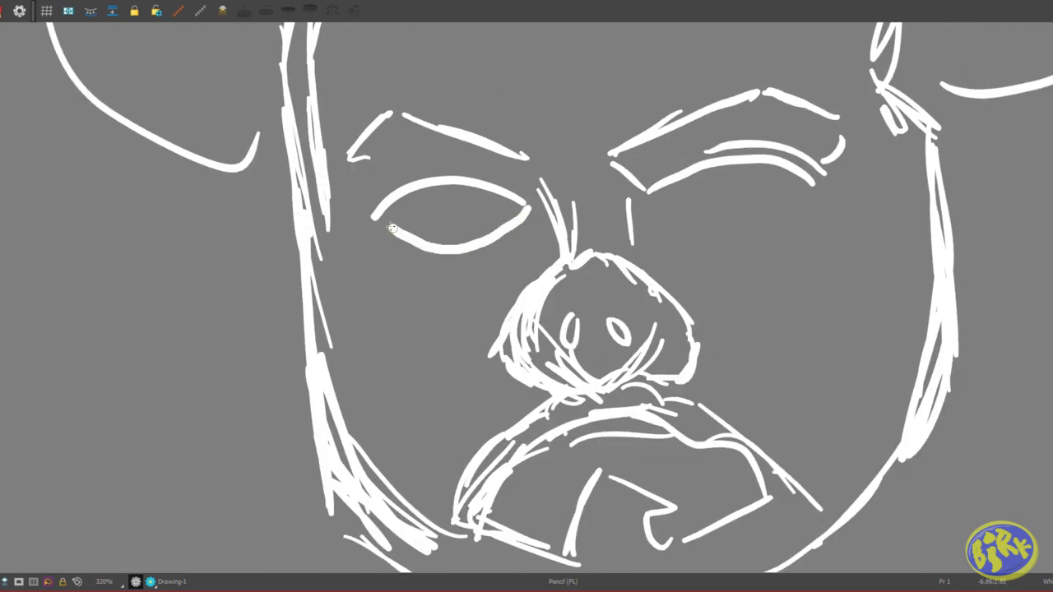
scroll(393, 228, "down", 2)
scroll(492, 206, "up", 2)
left_click_drag(486, 206, 590, 216)
scroll(589, 215, "down", 3)
scroll(466, 198, "up", 2)
left_click_drag(455, 178, 465, 200)
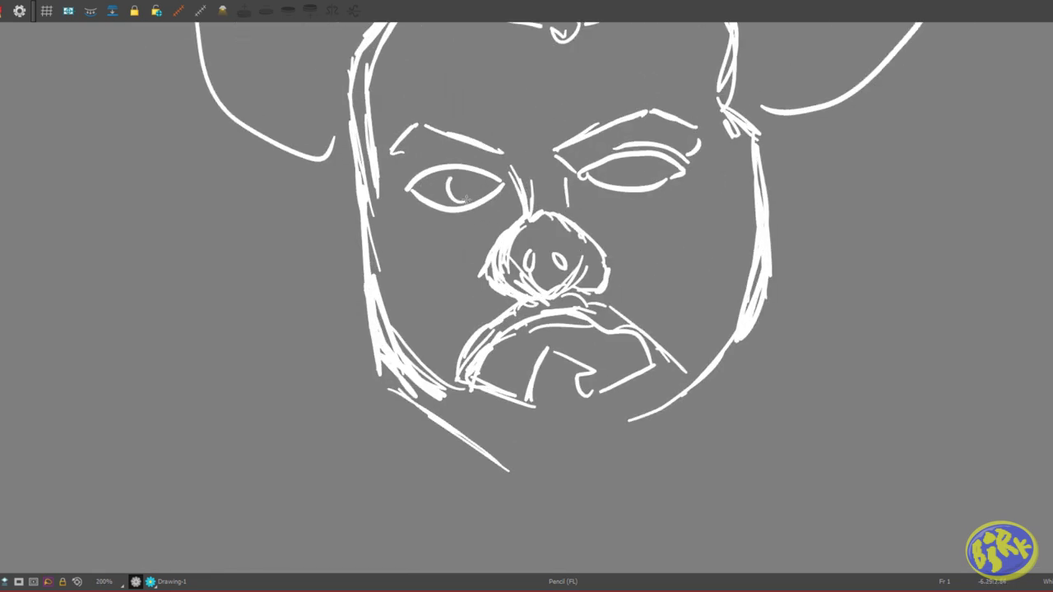
scroll(633, 154, "down", 2)
Step: Finish the right ear's lower edge and add inner strokes to the left ear
left_click_drag(717, 125, 738, 112)
left_click_drag(469, 159, 435, 112)
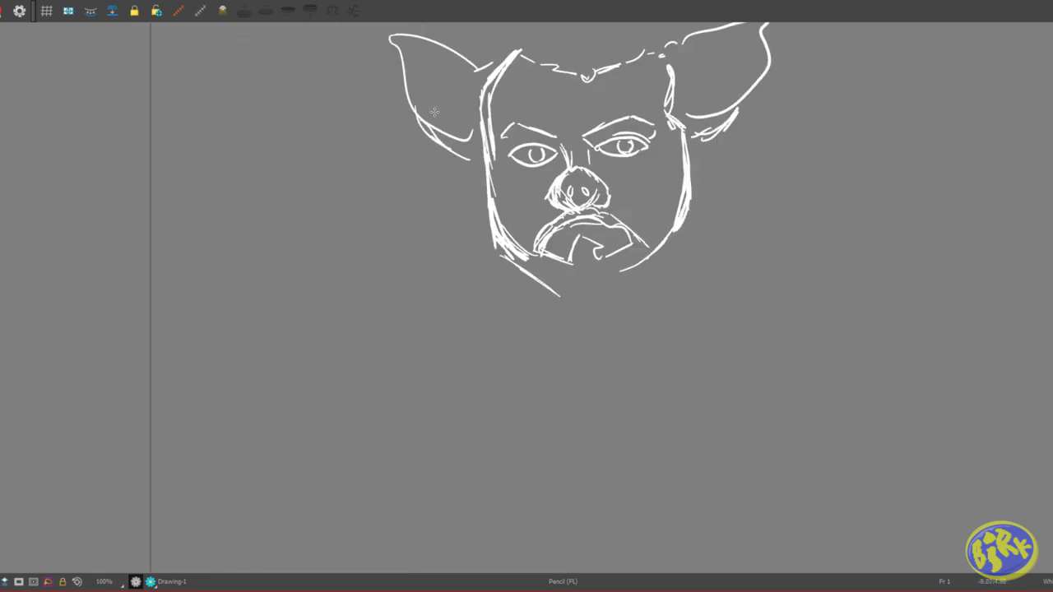
mouse_move(399, 40)
left_mouse_down()
mouse_move(461, 144)
mouse_move(469, 273)
left_mouse_up()
scroll(744, 353, "up", 1)
Step: Draw the curly beard's wavy edge along the jaw and chin, plus an upper mustache stroke
left_click_drag(428, 185, 384, 233)
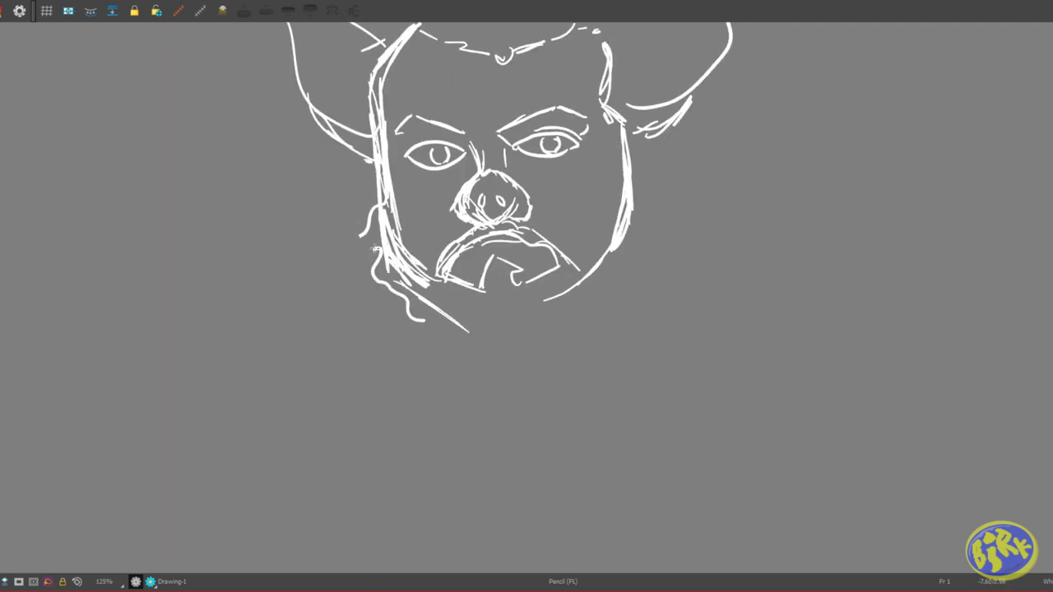
left_click_drag(367, 198, 374, 247)
mouse_move(625, 169)
left_mouse_down()
mouse_move(514, 169)
mouse_move(517, 298)
left_mouse_up()
left_click_drag(396, 346, 514, 296)
scroll(370, 265, "up", 2)
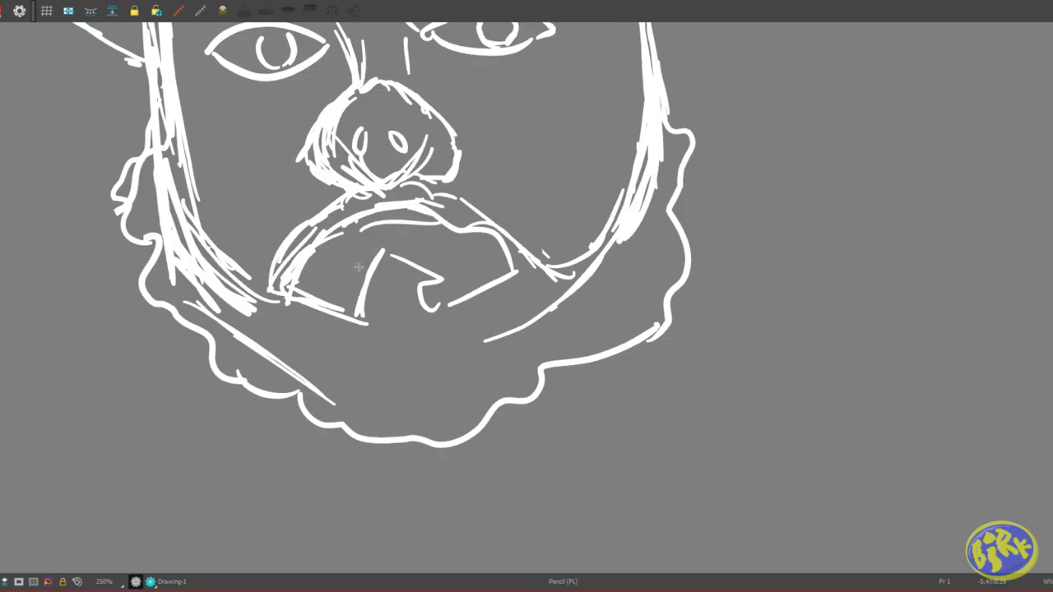
mouse_move(316, 247)
left_mouse_down()
mouse_move(391, 227)
mouse_move(454, 234)
mouse_move(590, 197)
left_mouse_up()
scroll(371, 267, "down", 4)
scroll(416, 257, "up", 2)
scroll(617, 277, "down", 1)
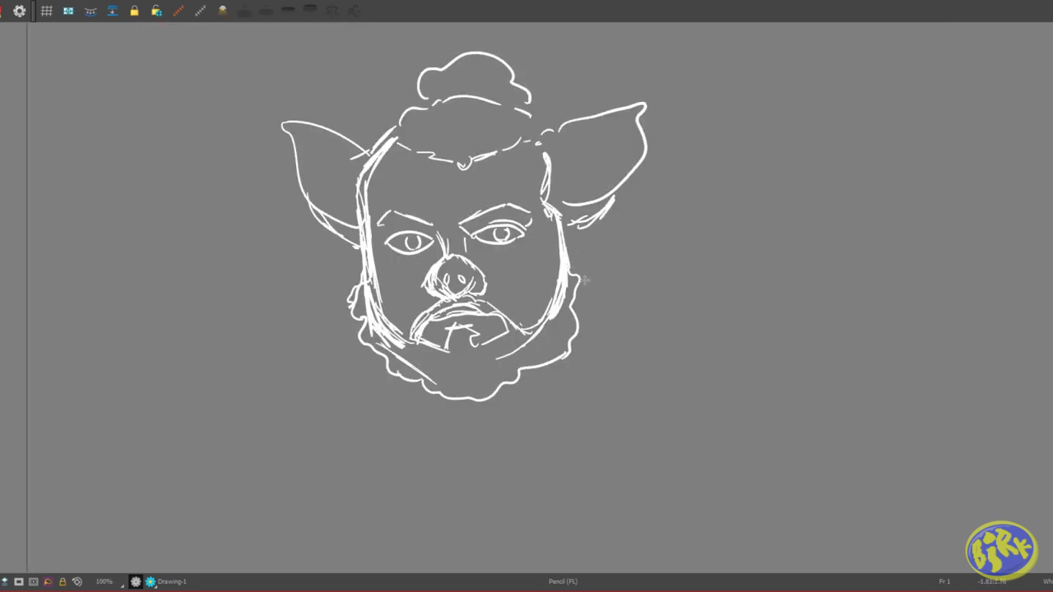
scroll(585, 280, "down", 3)
scroll(677, 216, "up", 2)
Step: Draw the left and right shoulder lines extending from the beard
mouse_move(564, 235)
left_mouse_down()
mouse_move(527, 255)
mouse_move(433, 353)
left_mouse_up()
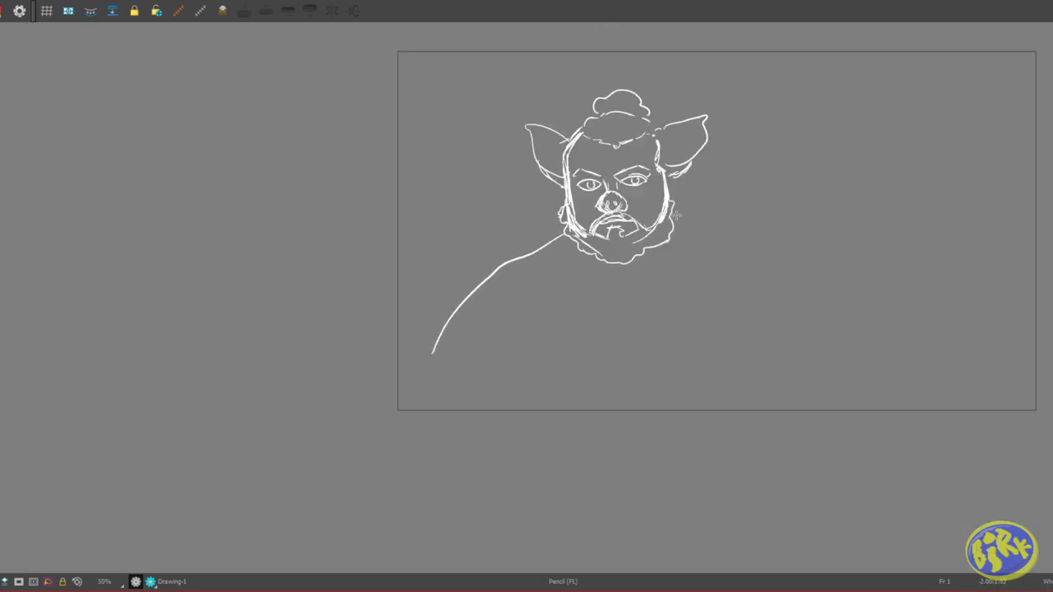
left_click_drag(676, 216, 895, 335)
scroll(895, 335, "down", 2)
scroll(807, 284, "up", 3)
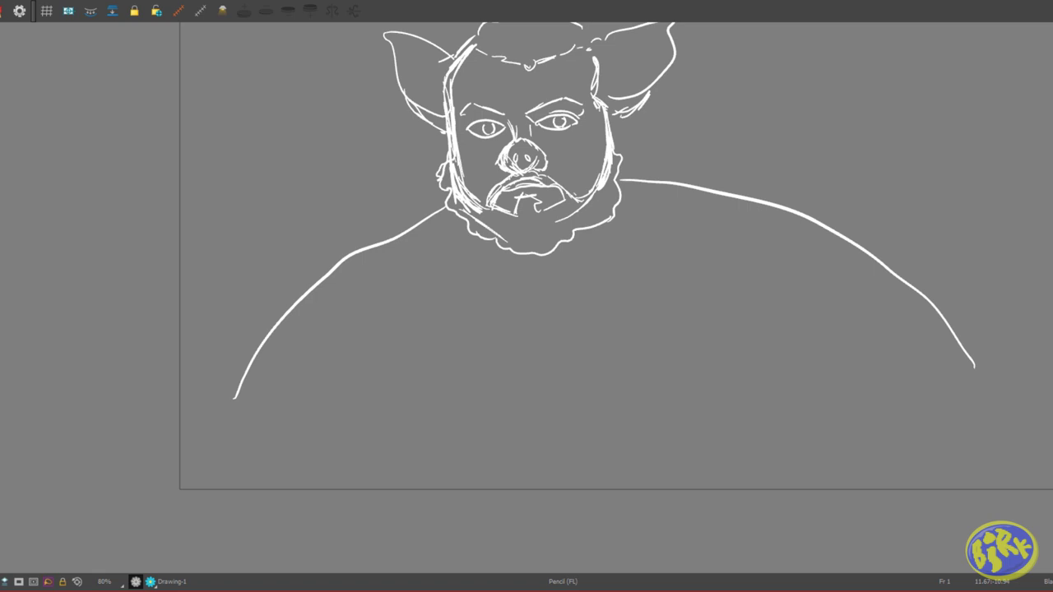
scroll(616, 120, "up", 2)
scroll(584, 123, "up", 2)
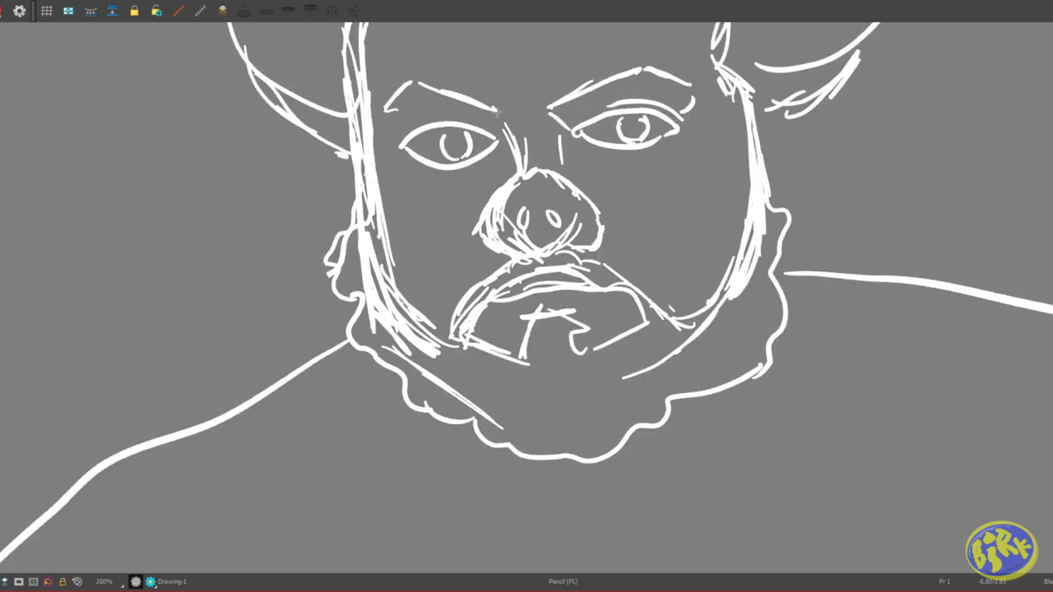
scroll(553, 128, "up", 1)
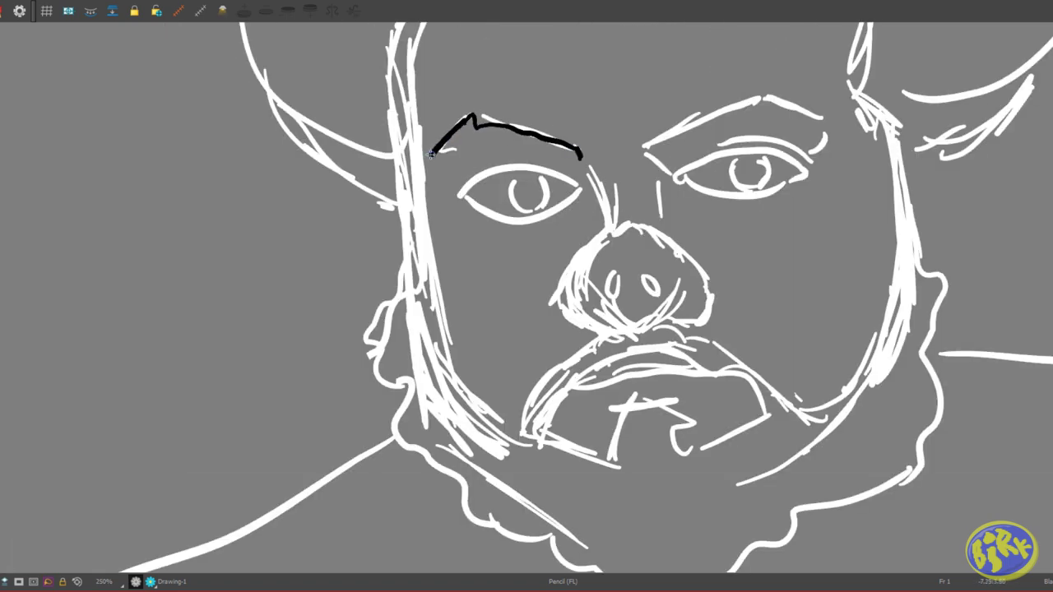
Step: Ink both eyebrows in black, thickening the right brow's outline
mouse_move(484, 148)
left_mouse_down()
mouse_move(581, 157)
mouse_move(467, 204)
mouse_move(599, 155)
mouse_move(717, 172)
left_mouse_up()
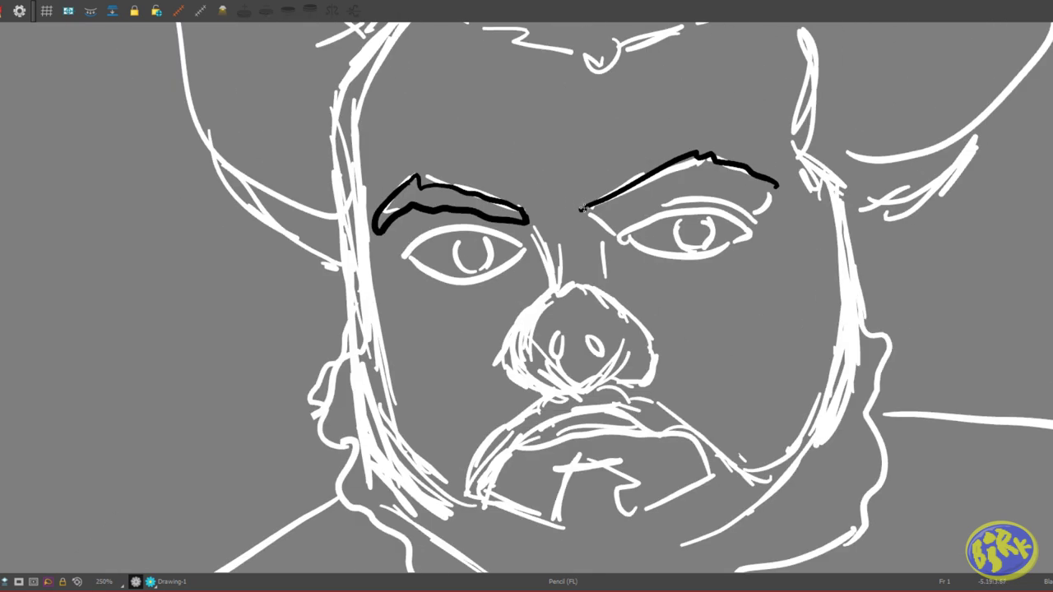
left_click_drag(581, 209, 704, 170)
scroll(706, 173, "down", 1)
scroll(435, 311, "up", 2)
Step: Ink the upper eyelid in black with a thin line along it
mouse_move(508, 150)
left_mouse_down()
mouse_move(592, 115)
mouse_move(701, 132)
mouse_move(938, 136)
left_mouse_up()
scroll(701, 132, "up", 1)
scroll(906, 132, "down", 3)
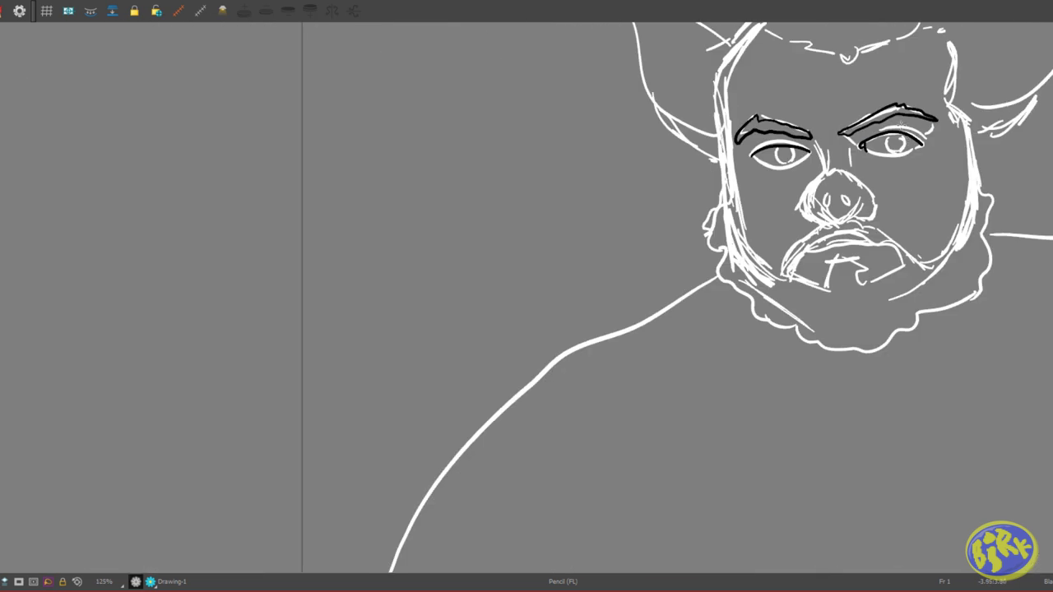
scroll(888, 103, "up", 3)
mouse_move(380, 212)
left_mouse_down()
mouse_move(490, 182)
mouse_move(562, 197)
left_mouse_up()
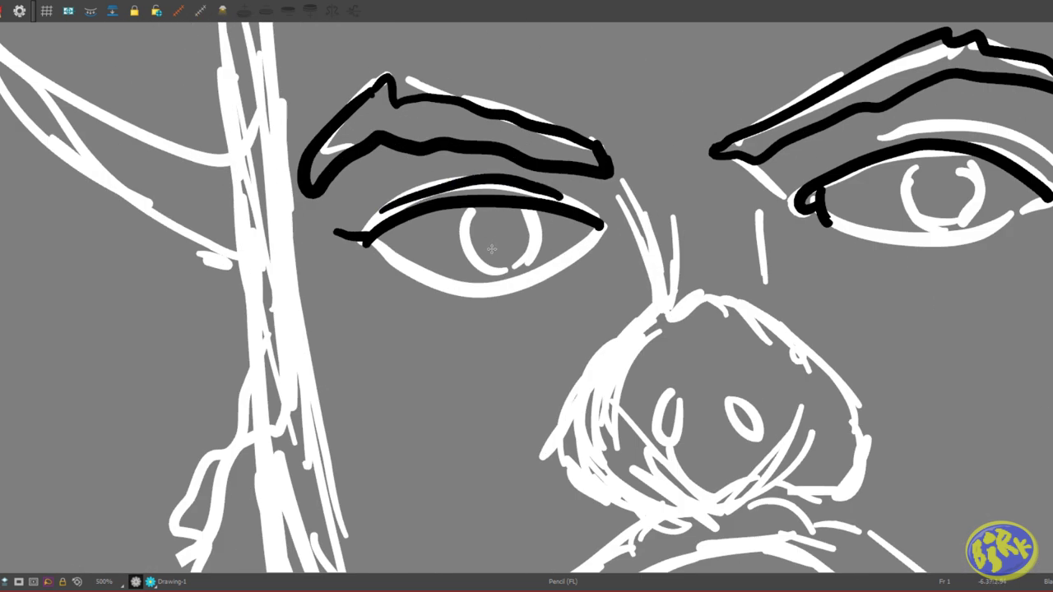
scroll(494, 244, "down", 3)
scroll(514, 238, "up", 3)
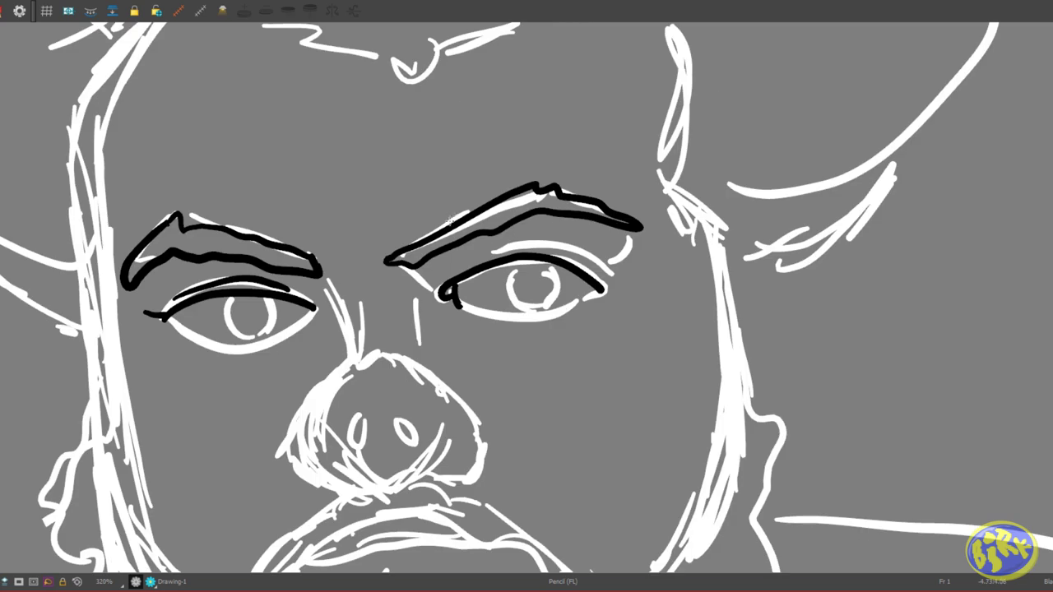
Step: Ink the lower lids of both eyes in black and fill the left iris
left_click_drag(480, 326, 638, 294)
scroll(609, 284, "up", 2)
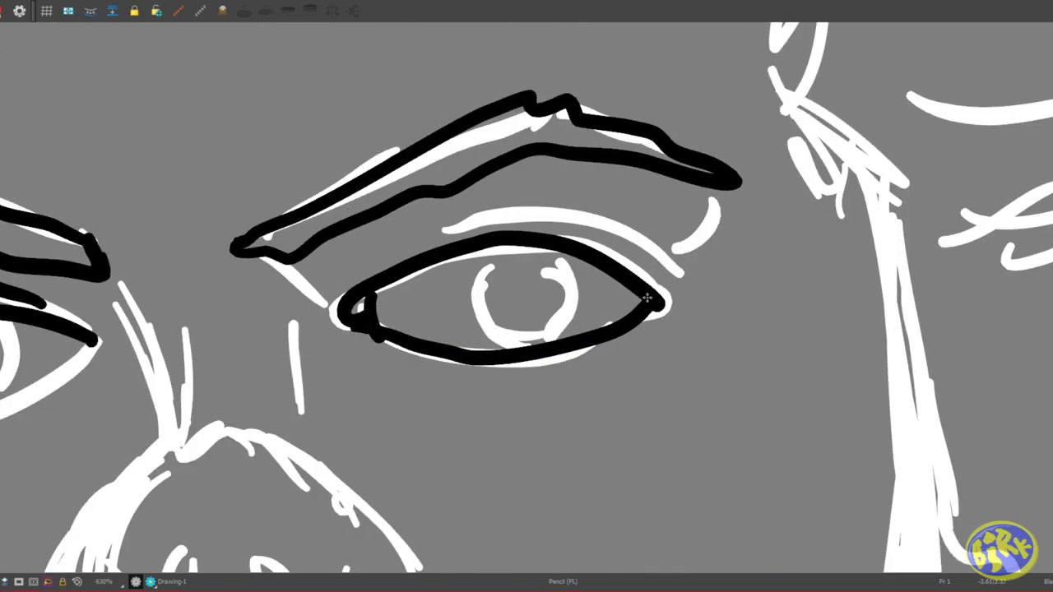
scroll(576, 280, "down", 3)
scroll(370, 272, "up", 2)
mouse_move(368, 270)
left_mouse_down()
mouse_move(492, 304)
mouse_move(594, 251)
left_mouse_up()
scroll(576, 255, "down", 3)
scroll(577, 255, "down", 2)
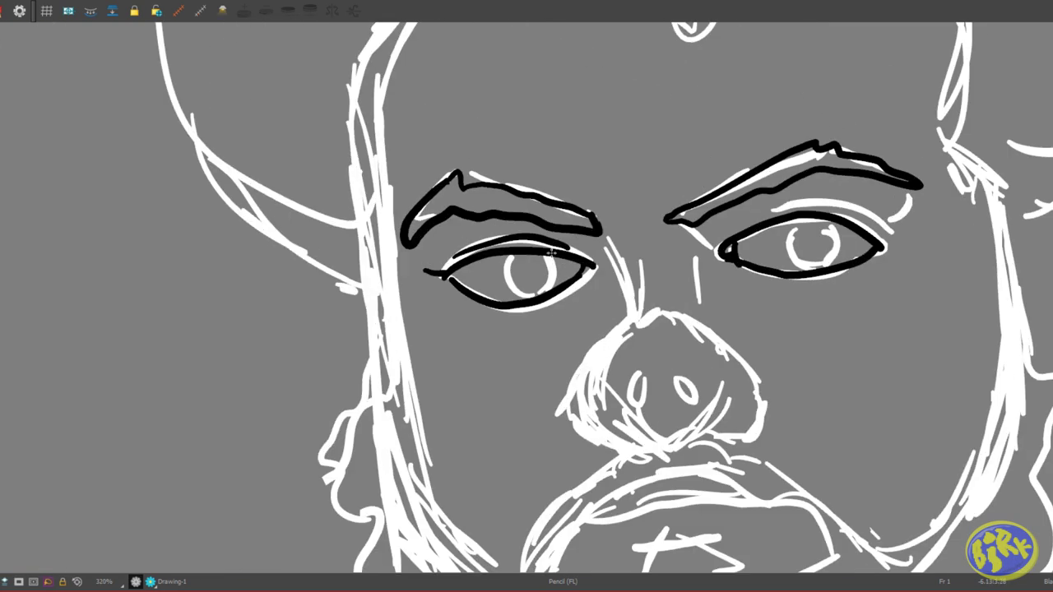
scroll(534, 271, "up", 1)
left_click_drag(526, 263, 531, 262)
scroll(661, 230, "down", 2)
scroll(661, 231, "down", 2)
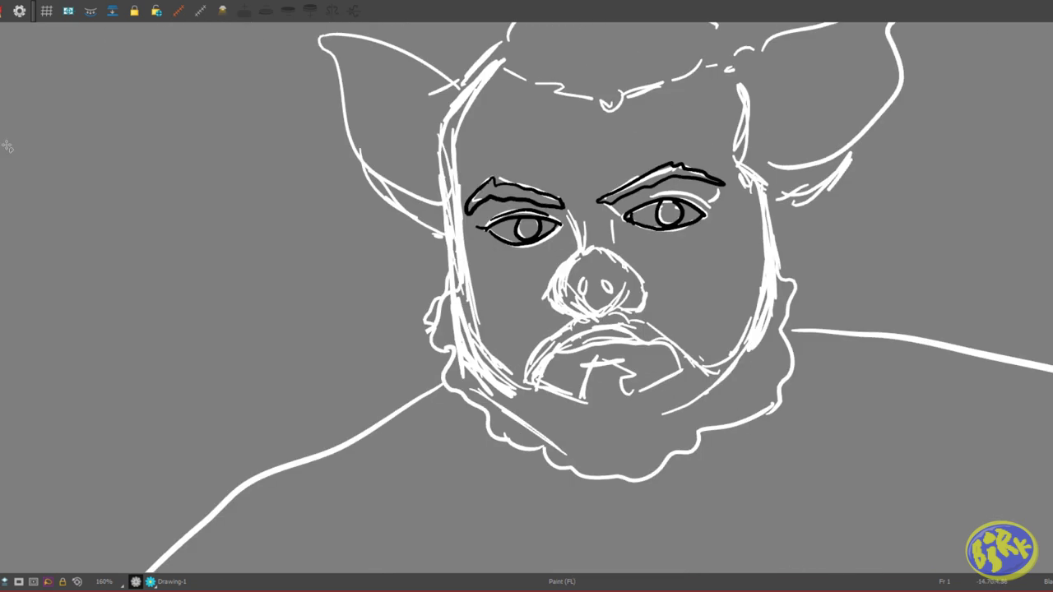
scroll(674, 239, "down", 2)
Step: Ink the upper-lip line and short black strokes under the mouth and nose
scroll(688, 245, "down", 1)
scroll(688, 245, "up", 3)
left_click_drag(516, 293, 630, 272)
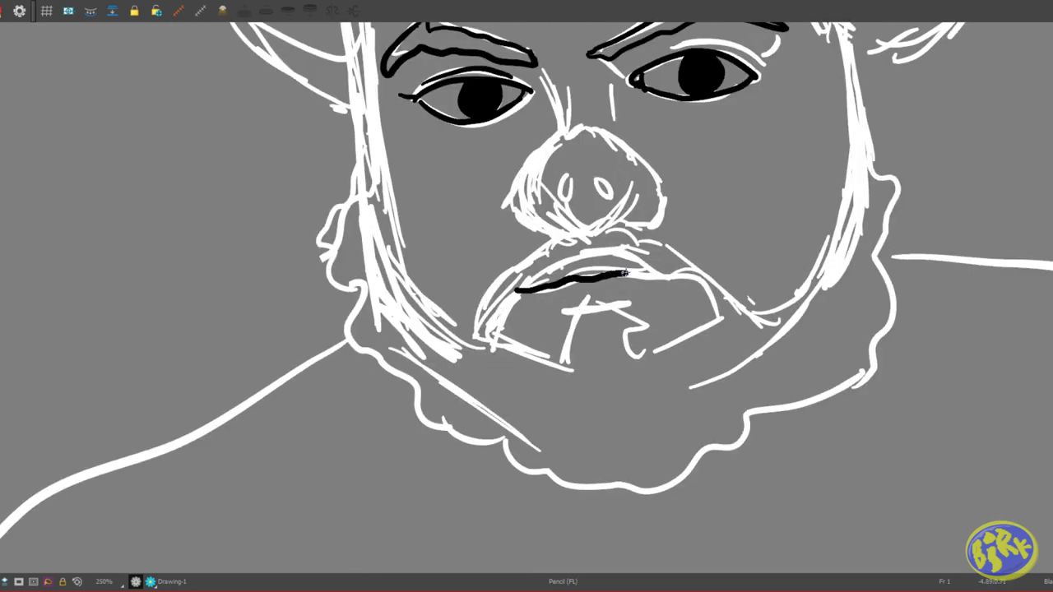
left_click_drag(558, 321, 568, 312)
scroll(567, 312, "down", 2)
scroll(634, 311, "up", 3)
scroll(634, 310, "down", 2)
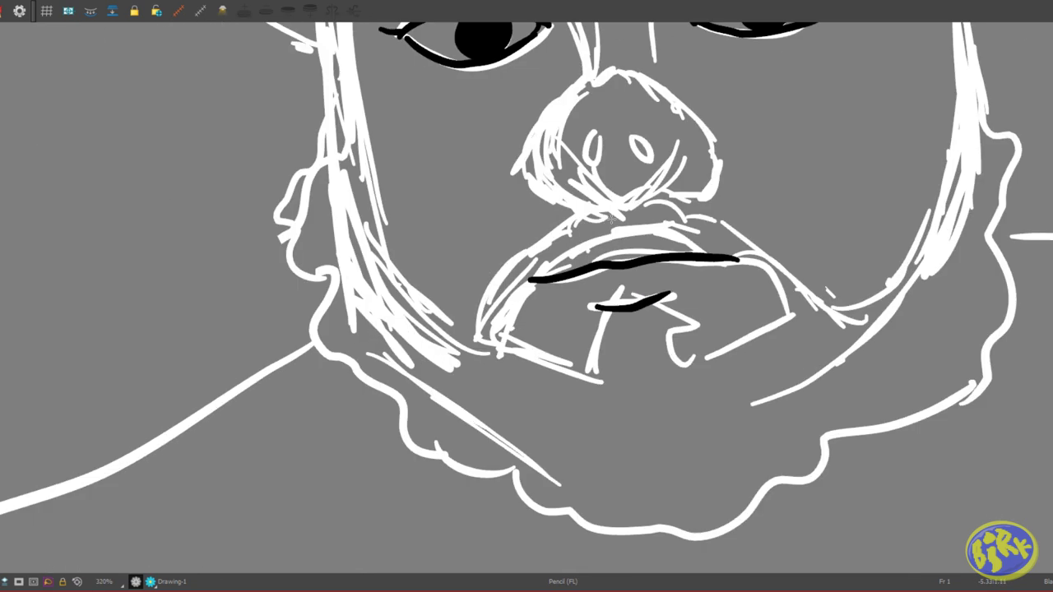
scroll(633, 310, "up", 2)
mouse_move(511, 293)
left_mouse_down()
mouse_move(551, 265)
mouse_move(649, 237)
mouse_move(778, 270)
left_mouse_up()
scroll(778, 270, "down", 3)
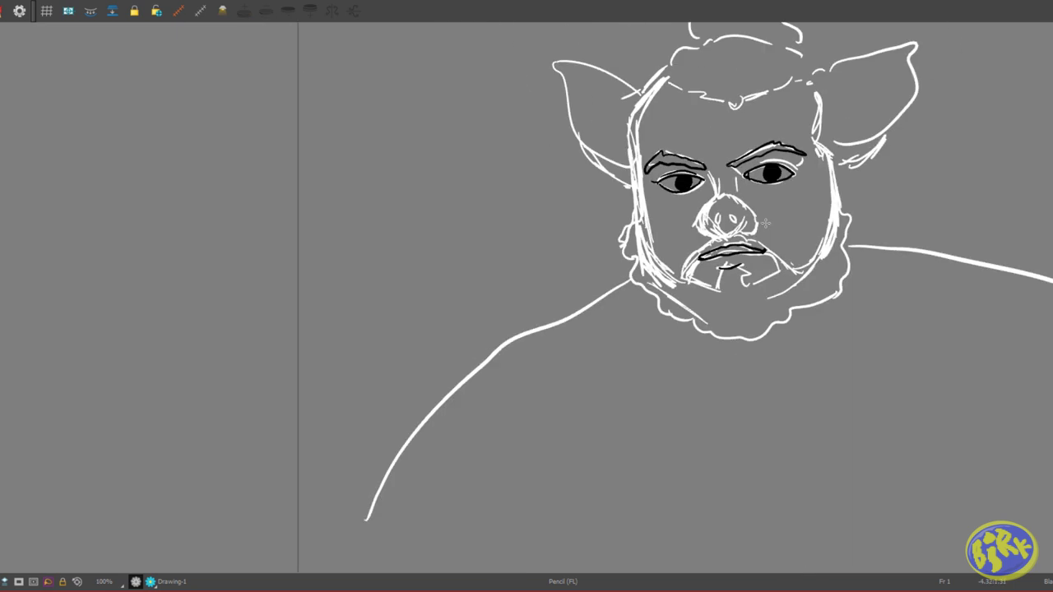
scroll(696, 271, "up", 2)
scroll(696, 271, "up", 1)
scroll(695, 272, "down", 2)
scroll(695, 272, "down", 2)
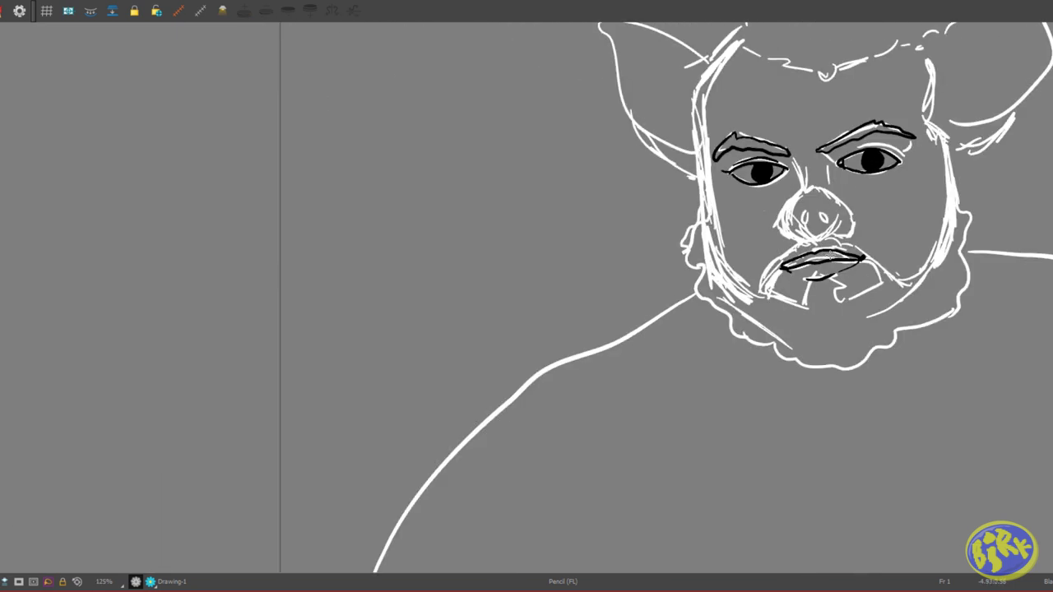
scroll(724, 231, "up", 3)
scroll(735, 206, "up", 2)
mouse_move(761, 216)
left_mouse_down()
mouse_move(821, 208)
mouse_move(679, 281)
left_mouse_up()
scroll(679, 279, "down", 1)
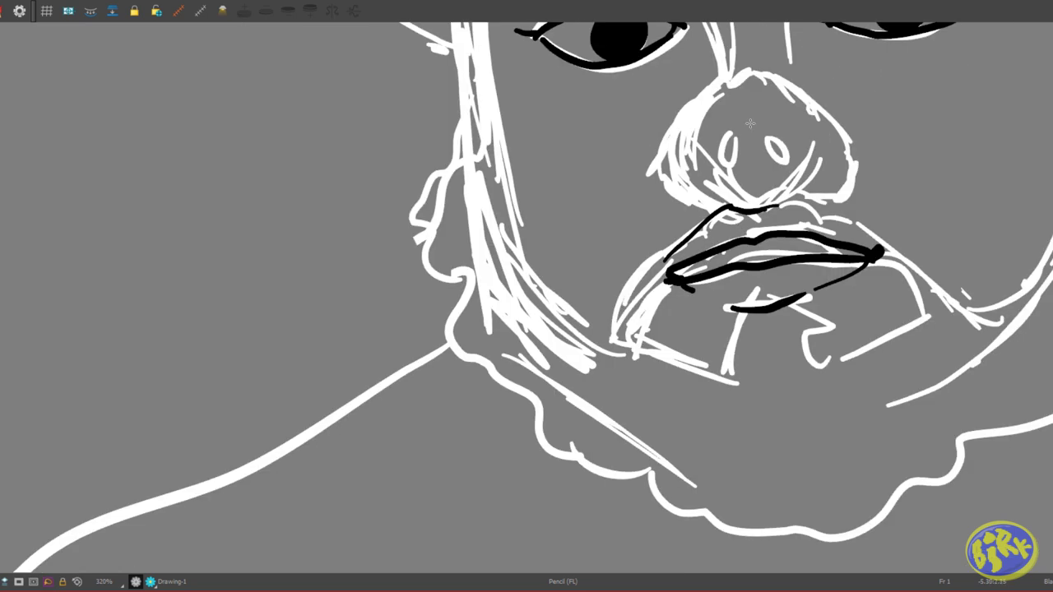
Step: Hatch the moustache band and extend the wavy lip outlines to the right
mouse_move(811, 211)
left_mouse_down()
mouse_move(852, 229)
mouse_move(910, 304)
left_mouse_up()
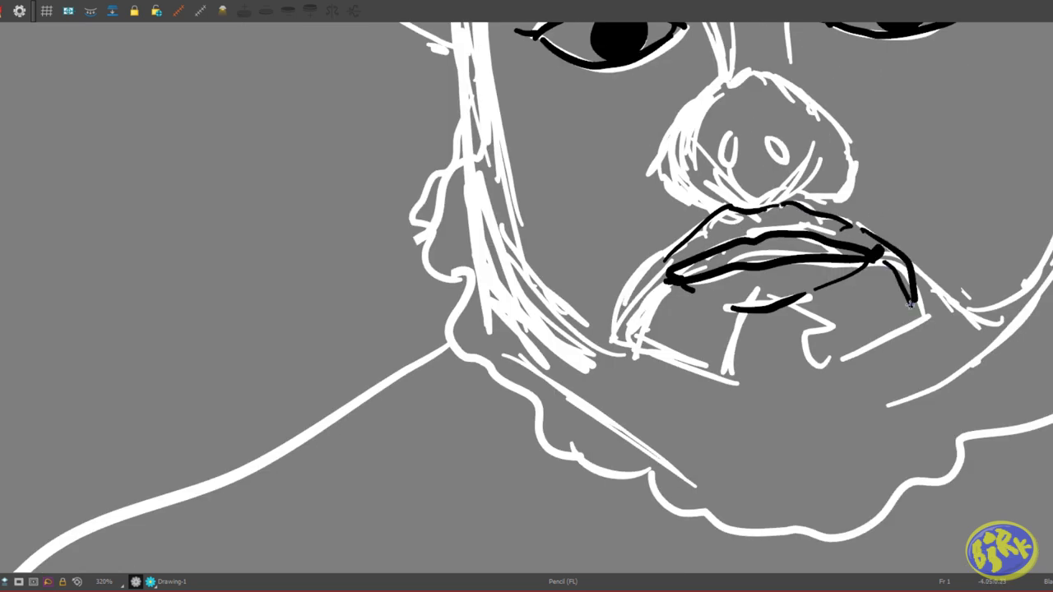
mouse_move(633, 322)
left_mouse_down()
mouse_move(646, 346)
mouse_move(658, 280)
mouse_move(683, 251)
mouse_move(753, 212)
mouse_move(810, 204)
left_mouse_up()
scroll(774, 247, "down", 3)
scroll(774, 247, "up", 3)
left_click_drag(897, 247, 930, 312)
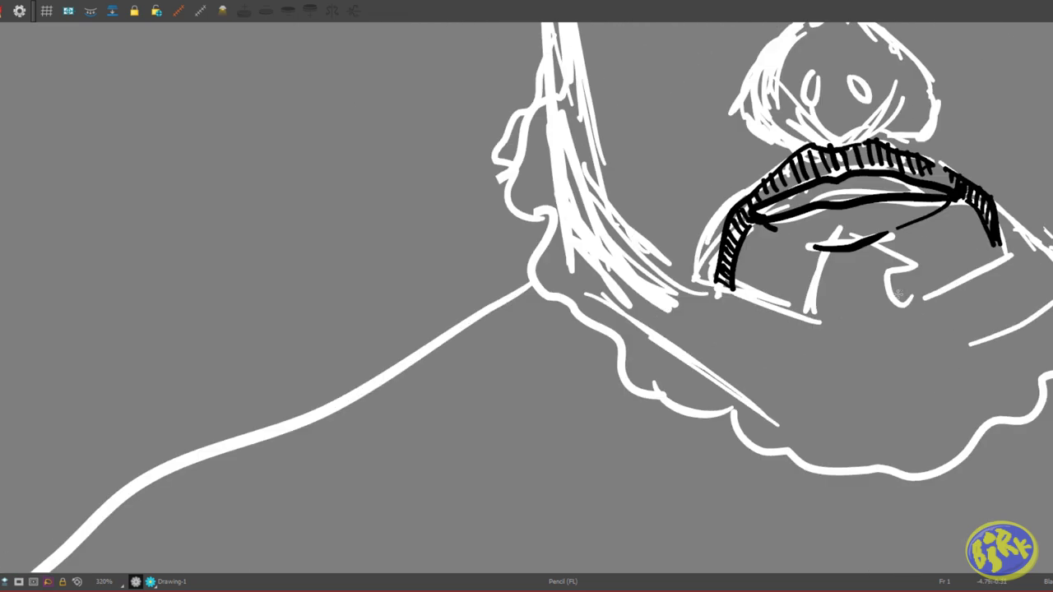
left_click_drag(830, 244, 785, 275)
scroll(857, 246, "right", 1)
left_click_drag(837, 231, 861, 251)
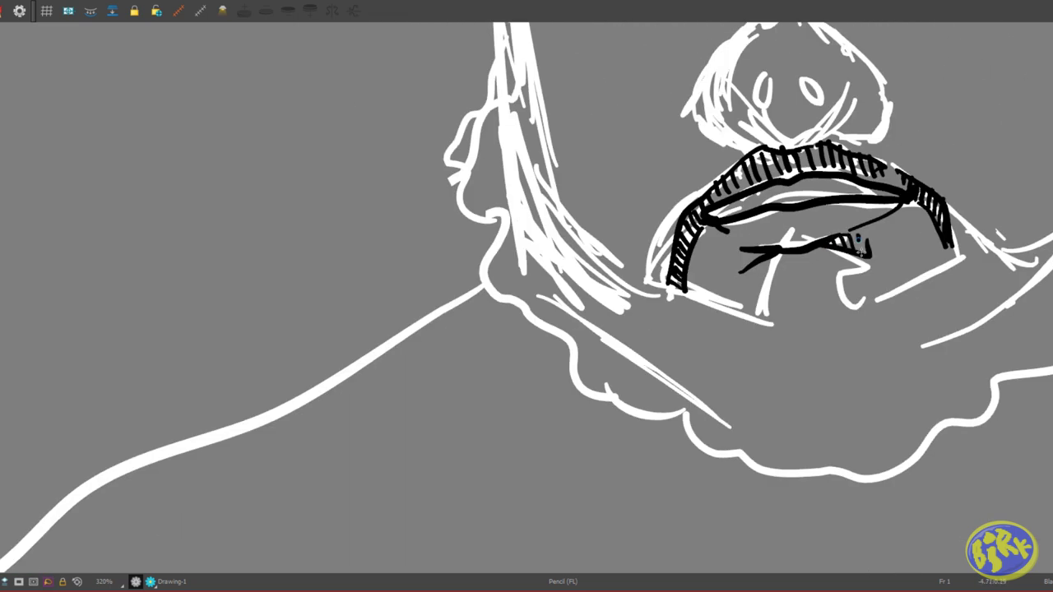
scroll(831, 245, "down", 2)
scroll(823, 242, "up", 2)
scroll(813, 236, "down", 2)
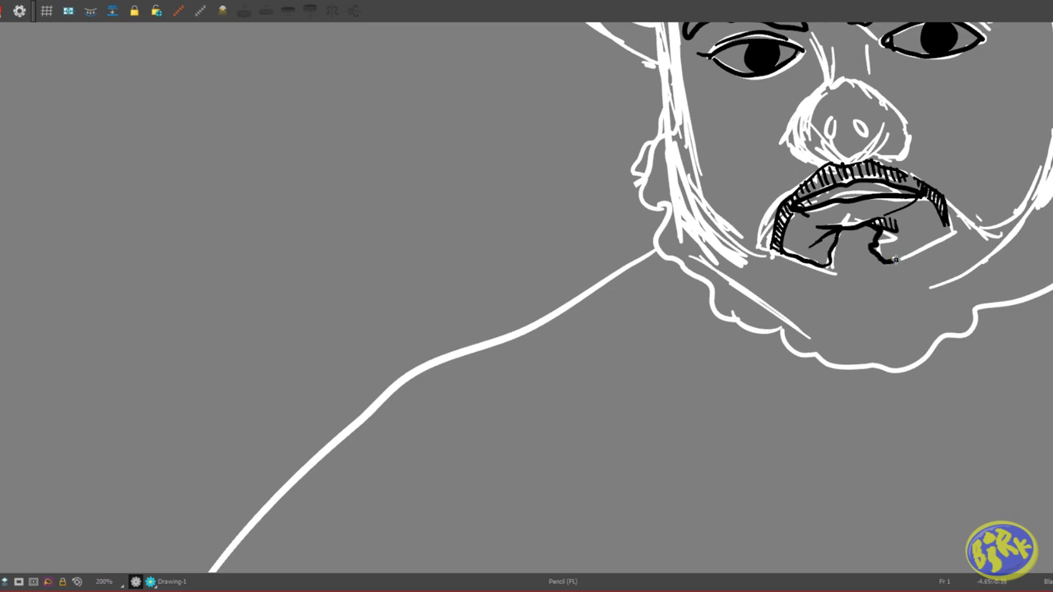
left_click_drag(895, 260, 951, 229)
Step: Ink the left jaw line and the left cheek down to the jaw in black
scroll(903, 232, "up", 2)
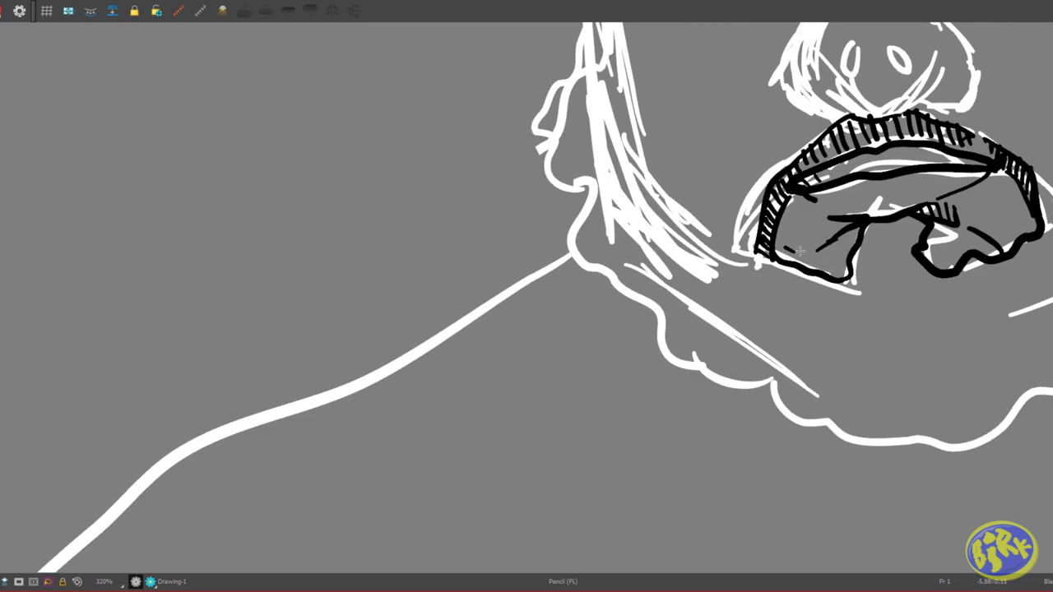
scroll(800, 250, "down", 1)
scroll(856, 148, "down", 3)
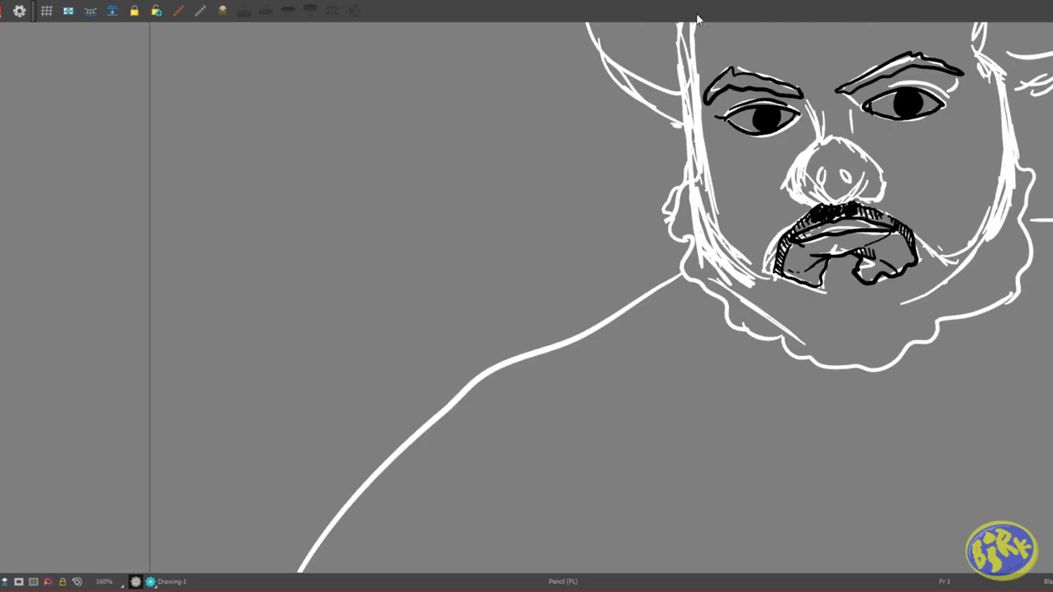
scroll(855, 148, "down", 2)
scroll(976, 170, "up", 4)
scroll(976, 169, "down", 3)
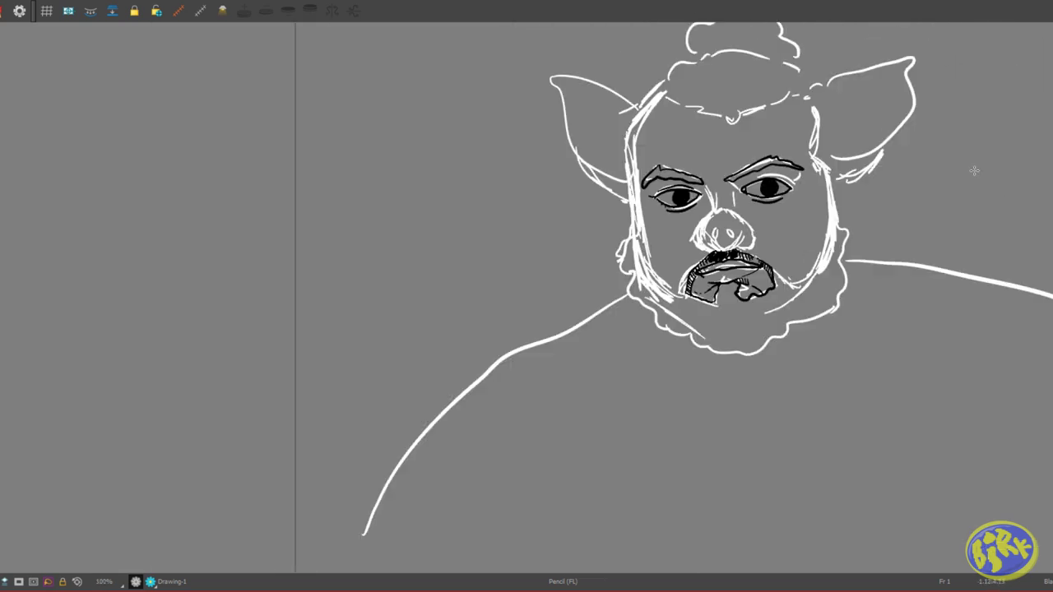
scroll(757, 188, "up", 1)
scroll(757, 187, "up", 1)
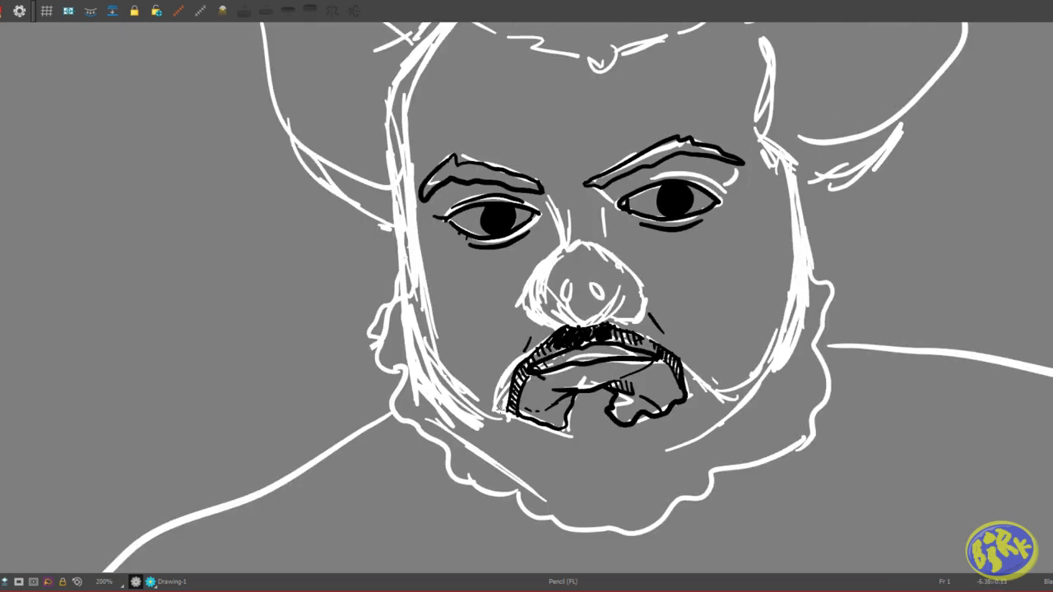
left_click_drag(505, 410, 443, 367)
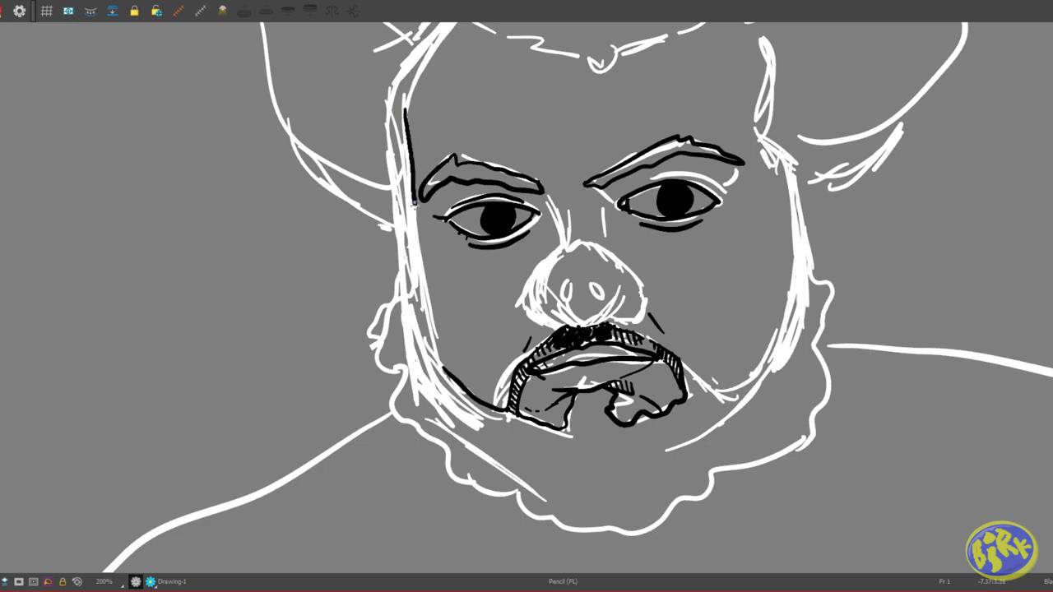
left_click_drag(414, 202, 444, 372)
scroll(444, 372, "down", 1)
scroll(418, 374, "down", 2)
scroll(350, 500, "up", 4)
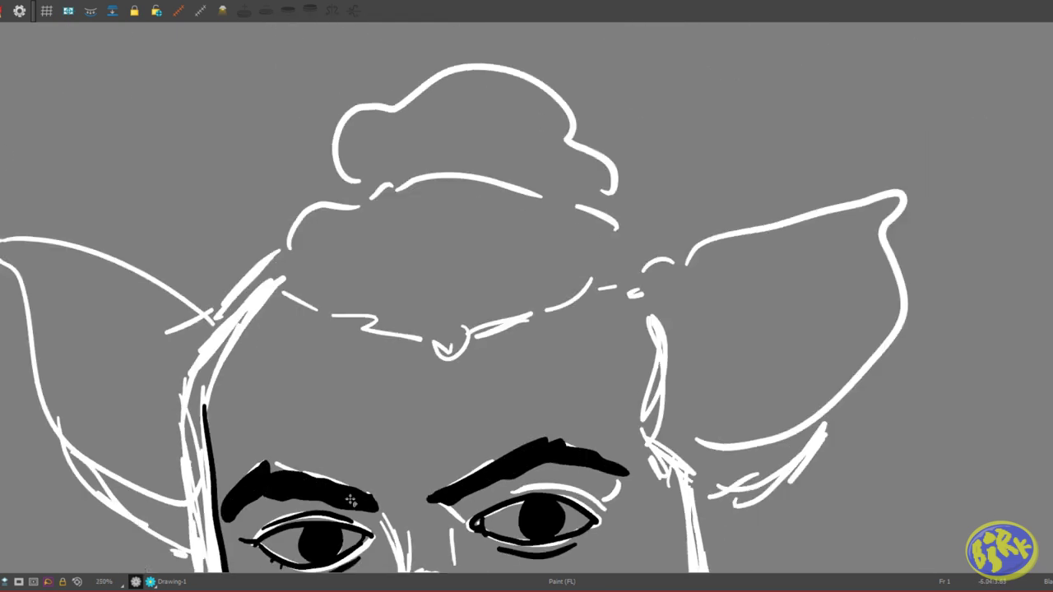
scroll(351, 500, "down", 3)
scroll(637, 357, "down", 3)
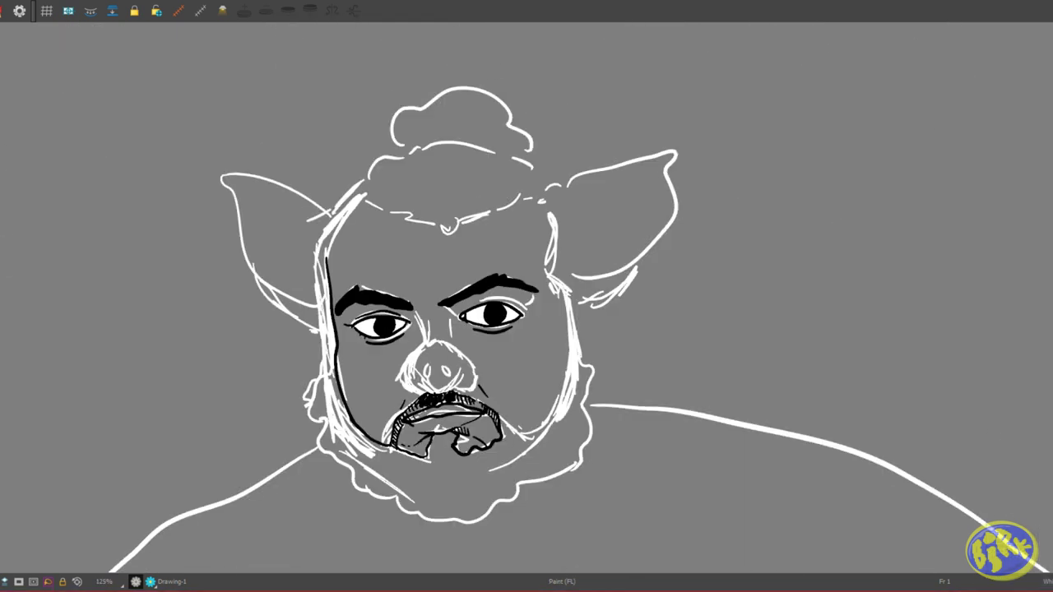
scroll(328, 251, "up", 2)
Step: Ink the left side of the head, the forehead hairline and the right cheek
left_click_drag(327, 262, 370, 175)
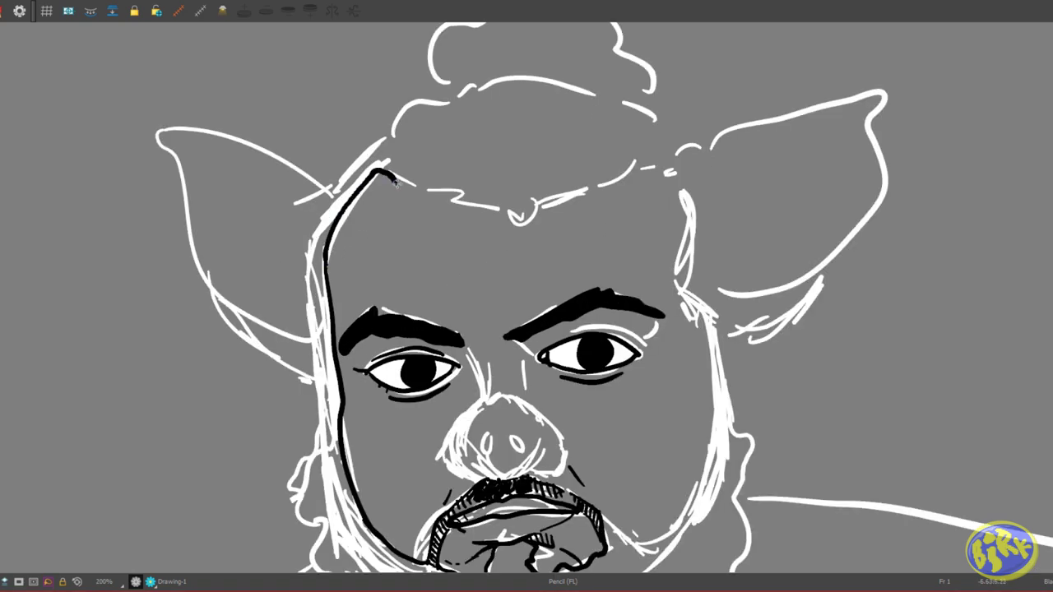
left_click_drag(504, 228, 592, 187)
scroll(592, 187, "down", 3)
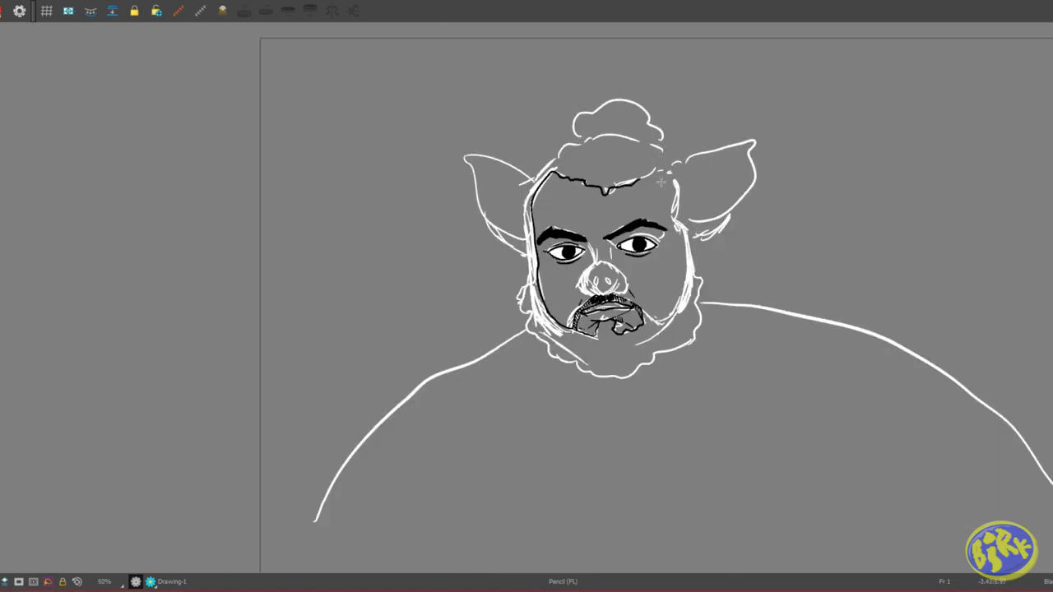
scroll(619, 169, "up", 3)
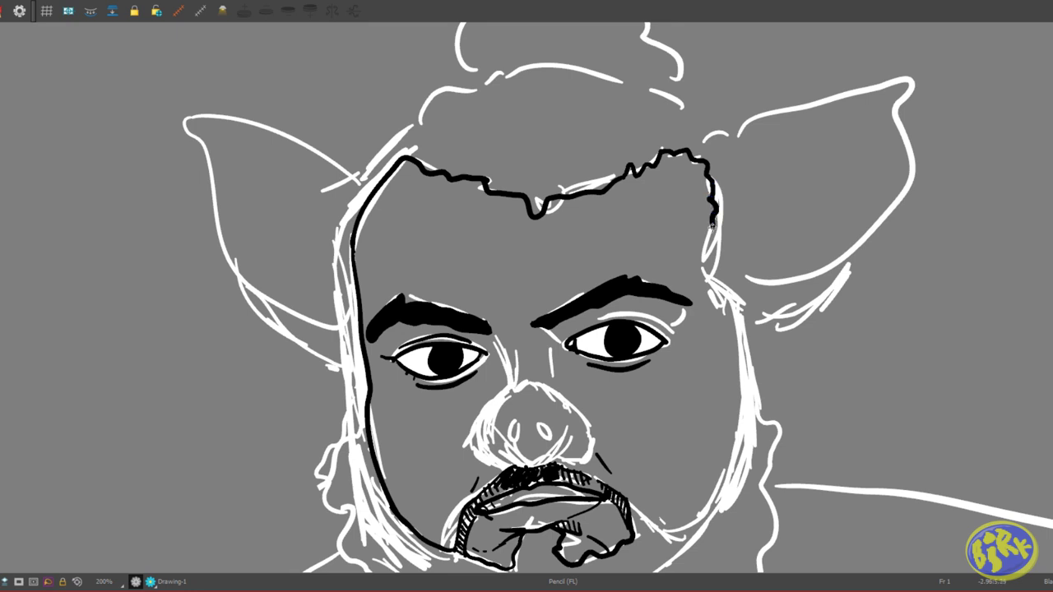
scroll(711, 222, "down", 1)
left_click_drag(670, 161, 712, 206)
scroll(713, 205, "down", 3)
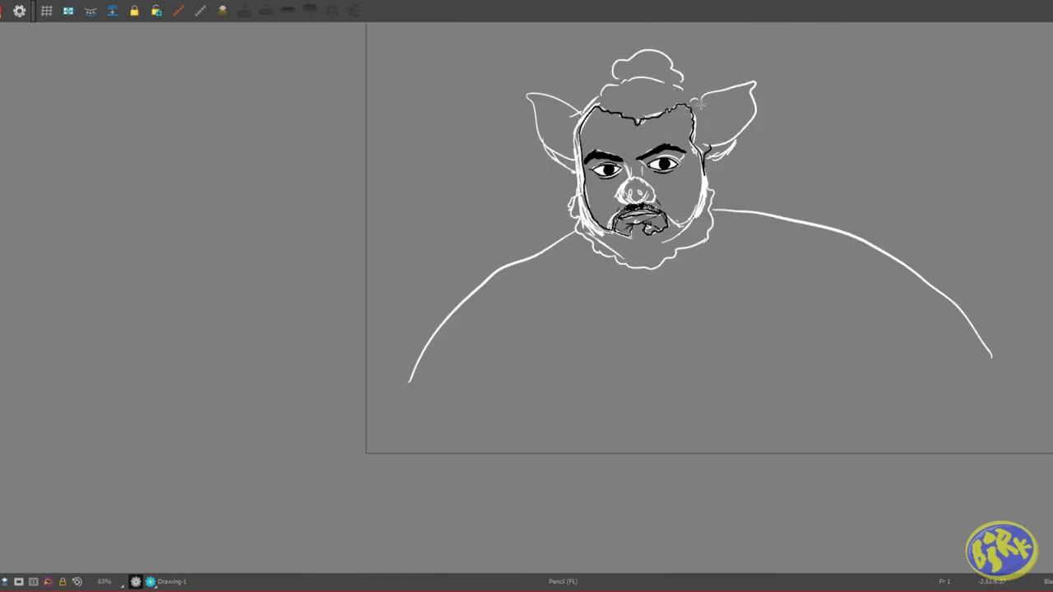
scroll(687, 112, "up", 2)
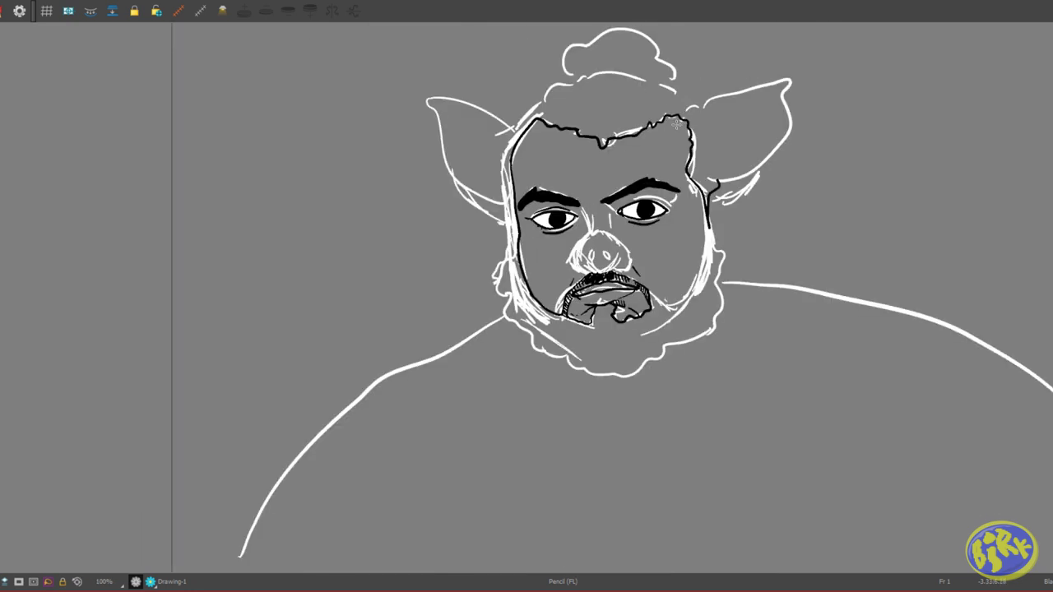
scroll(712, 172, "up", 2)
Step: Outline the right ear with black strokes and begin inking the hair edge
left_click_drag(689, 94, 719, 184)
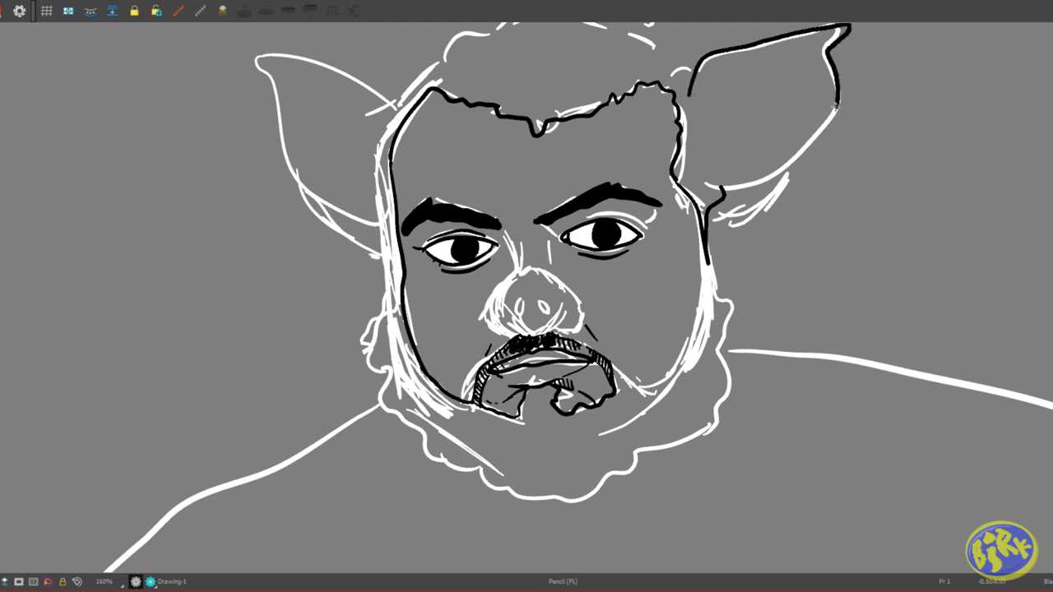
left_click_drag(689, 94, 720, 188)
left_click_drag(708, 115, 814, 45)
scroll(793, 143, "down", 3)
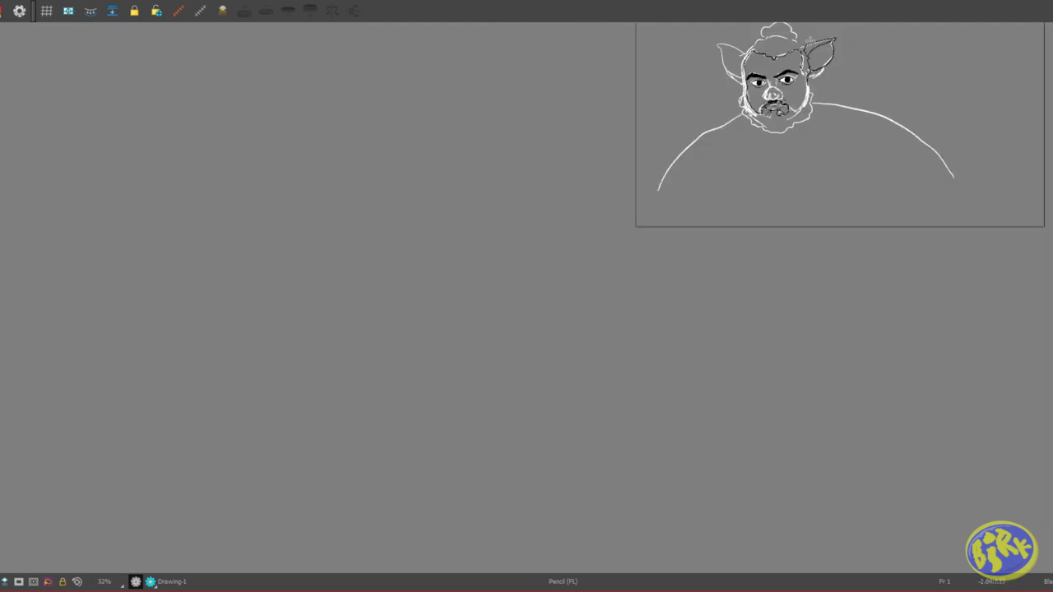
scroll(793, 143, "up", 4)
left_click_drag(818, 152, 691, 105)
scroll(691, 104, "down", 3)
scroll(559, 205, "up", 3)
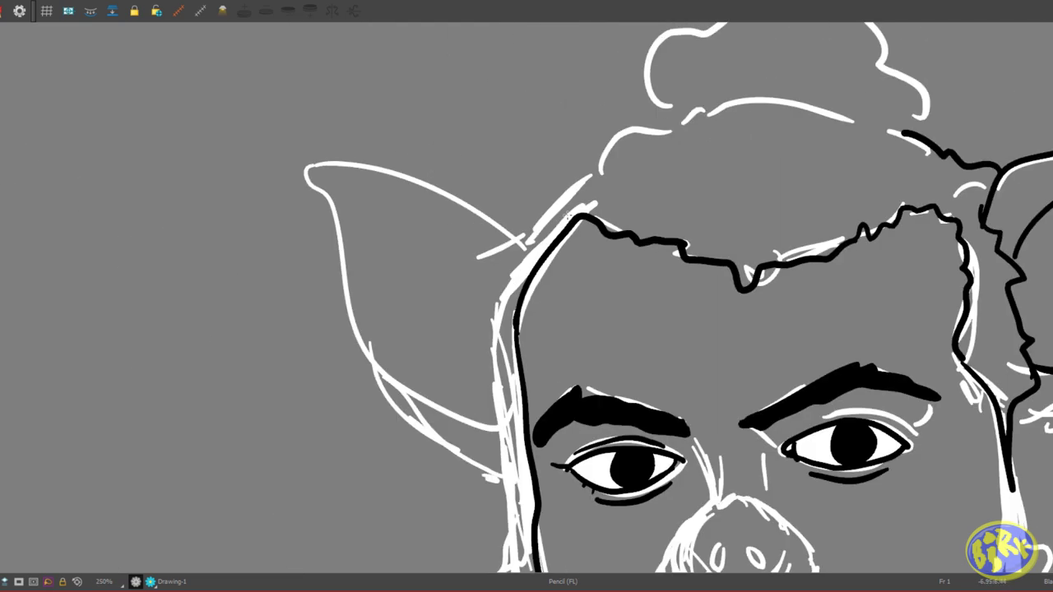
Step: Ink the remaining hair edge, the top hairline and a line down the left temple
mouse_move(526, 240)
left_mouse_down()
mouse_move(587, 169)
mouse_move(715, 103)
mouse_move(905, 131)
left_mouse_up()
scroll(774, 181, "down", 2)
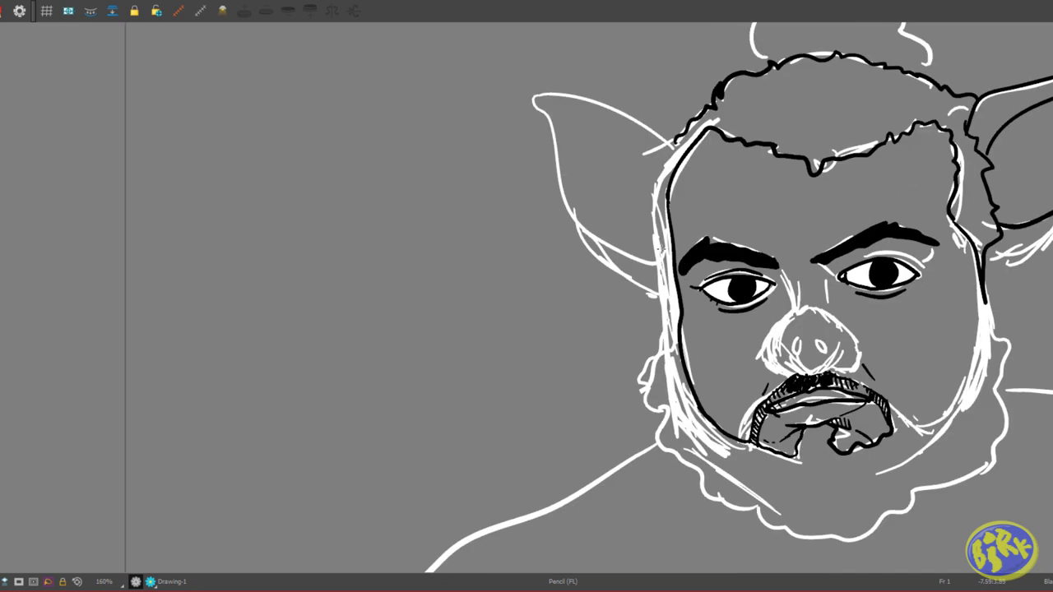
mouse_move(681, 281)
left_mouse_down()
mouse_move(652, 277)
mouse_move(619, 112)
left_mouse_up()
scroll(619, 111, "down", 3)
scroll(571, 164, "up", 1)
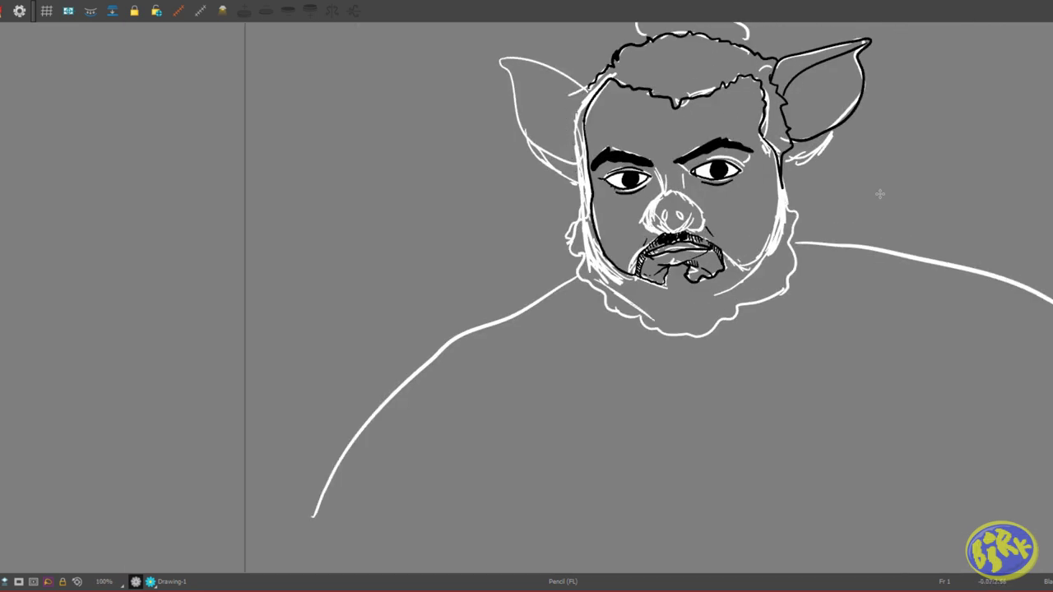
scroll(571, 163, "up", 1)
right_click(571, 163)
key("Escape")
scroll(571, 164, "up", 3)
mouse_move(605, 152)
left_mouse_down()
mouse_move(503, 303)
mouse_move(534, 445)
left_mouse_up()
scroll(535, 444, "down", 4)
scroll(559, 329, "up", 1)
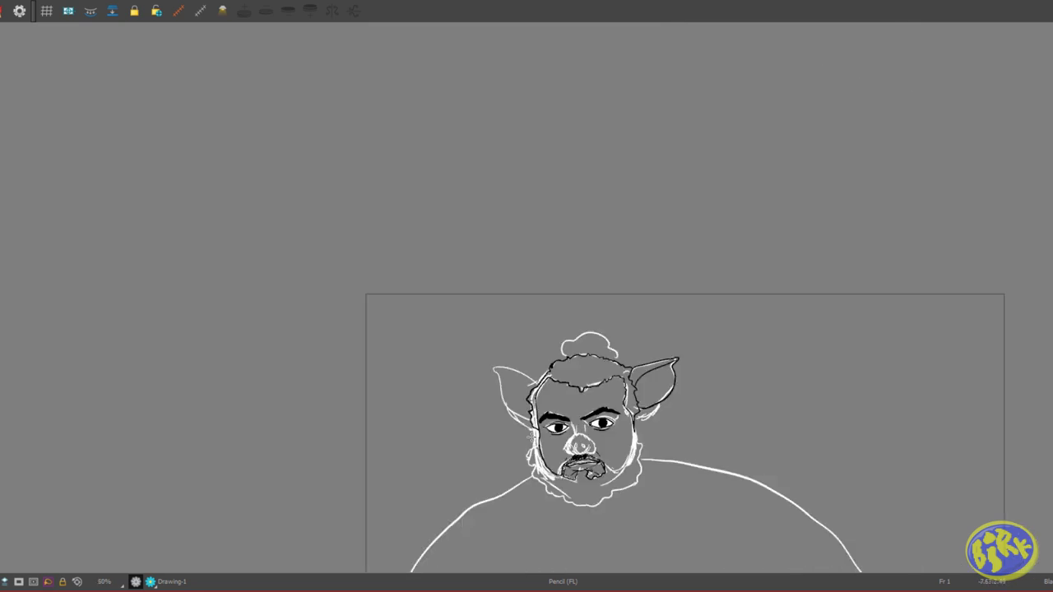
scroll(560, 226, "up", 4)
Step: Ink the right cheek line in black, running up from the chin
scroll(557, 224, "up", 1)
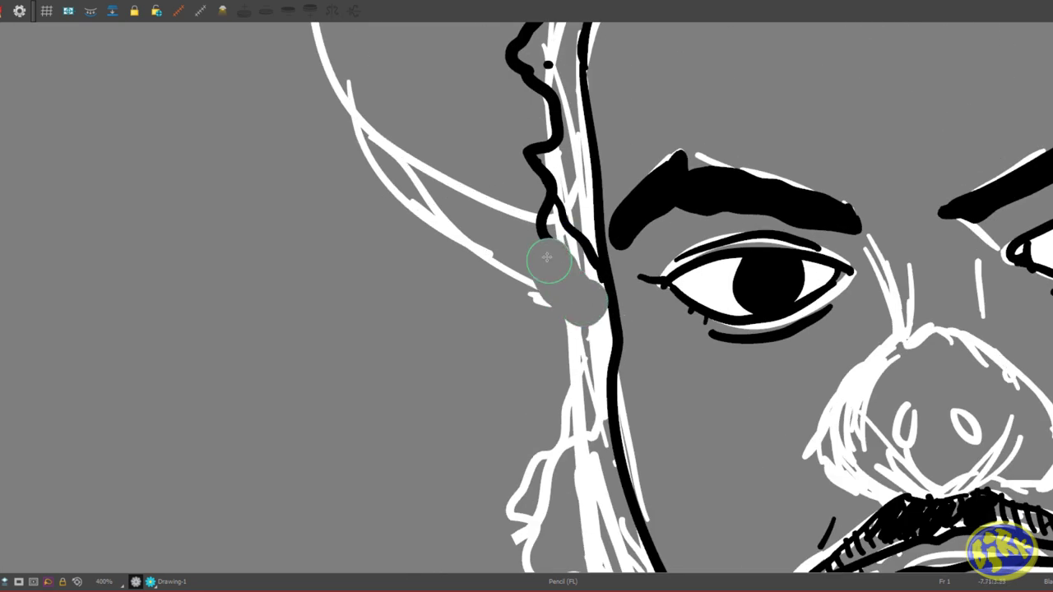
scroll(688, 270, "down", 5)
scroll(689, 270, "up", 3)
scroll(688, 270, "up", 2)
mouse_move(790, 346)
left_mouse_down()
mouse_move(814, 349)
mouse_move(906, 284)
mouse_move(959, 46)
left_mouse_up()
scroll(782, 169, "down", 5)
scroll(603, 132, "up", 5)
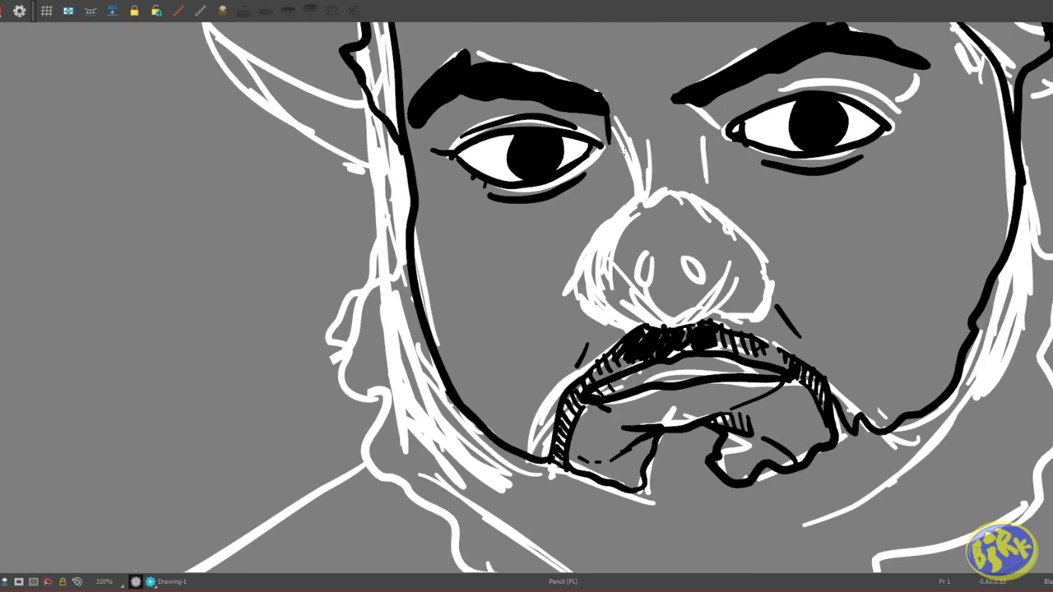
scroll(623, 150, "down", 5)
scroll(650, 140, "up", 4)
scroll(656, 157, "down", 4)
scroll(655, 157, "down", 2)
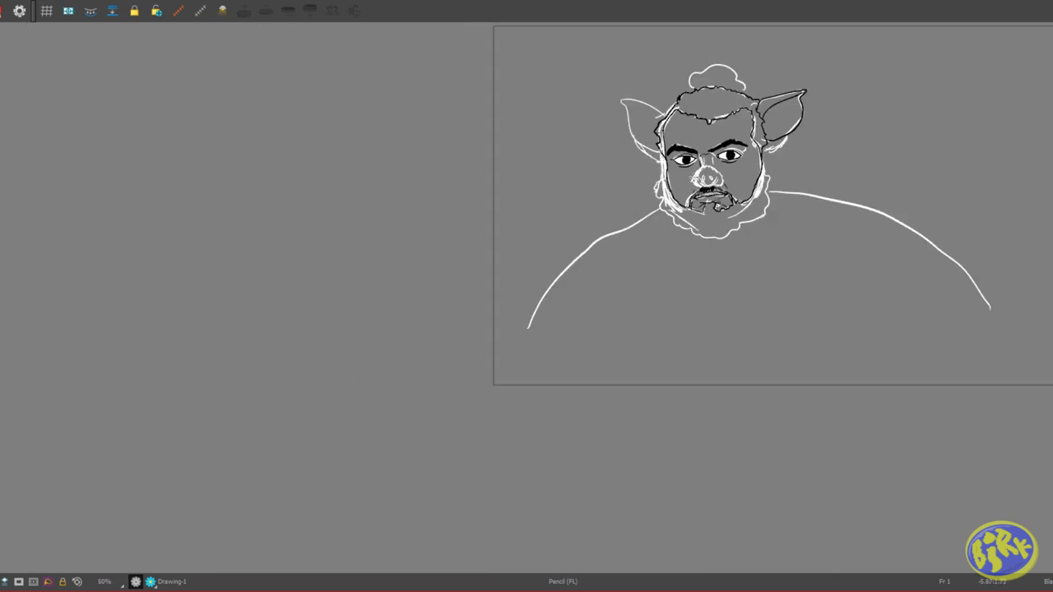
scroll(707, 164, "up", 5)
Step: Outline the left ear and the curly beard in black
left_click_drag(588, 99, 658, 133)
scroll(650, 189, "down", 6)
scroll(606, 154, "up", 4)
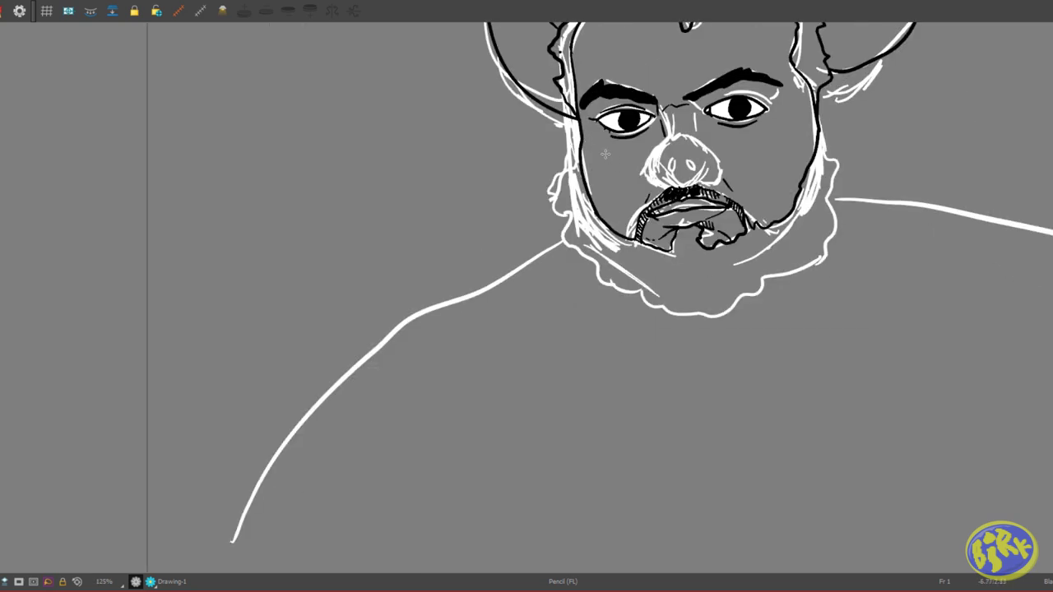
scroll(606, 154, "up", 1)
mouse_move(576, 123)
left_mouse_down()
mouse_move(912, 231)
mouse_move(887, 133)
left_mouse_up()
scroll(802, 205, "up", 1)
scroll(802, 206, "up", 1)
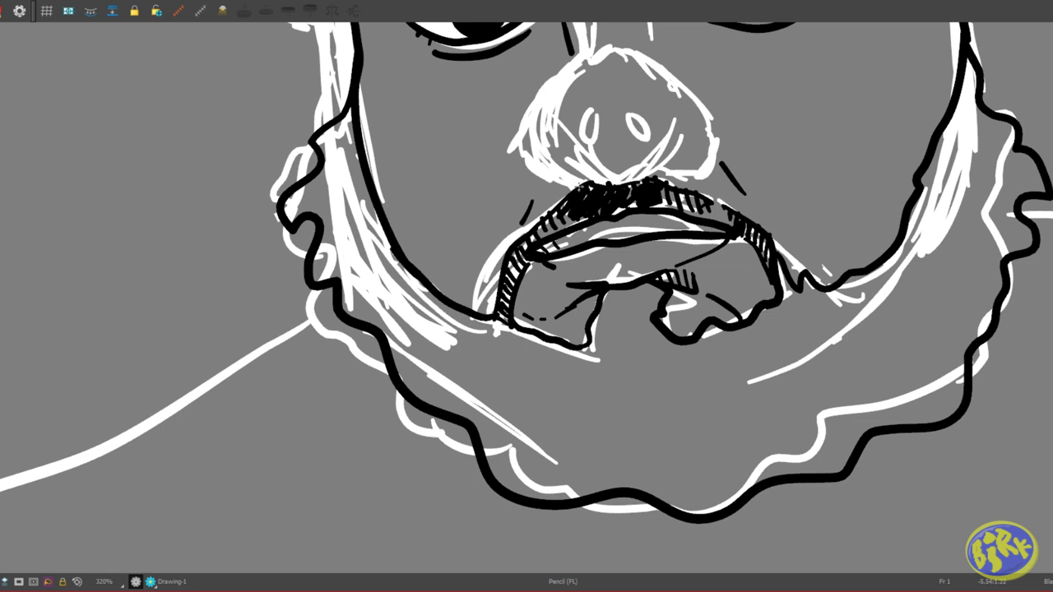
Step: Ink a thick outline around the pig snout and fill the nostrils solid black
mouse_move(551, 178)
left_mouse_down()
mouse_move(531, 194)
mouse_move(504, 160)
mouse_move(658, 58)
mouse_move(716, 169)
left_mouse_up()
scroll(612, 153, "up", 1)
mouse_move(533, 148)
left_mouse_down()
mouse_move(515, 195)
mouse_move(585, 147)
mouse_move(611, 178)
left_mouse_up()
scroll(605, 153, "down", 6)
Step: Ink the left and right shoulder curves in black down to the bottom
scroll(593, 51, "up", 3)
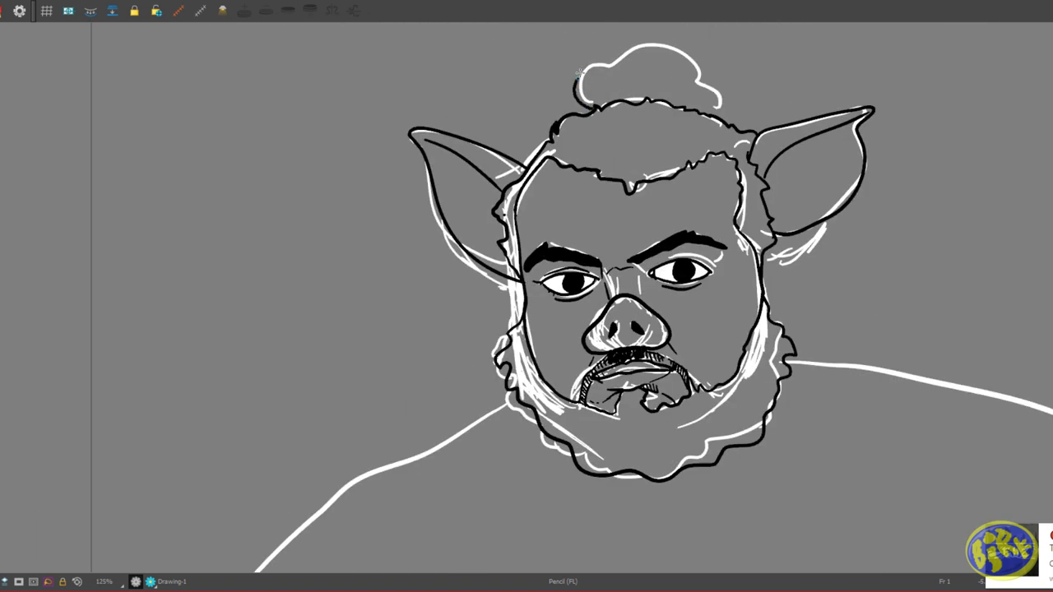
scroll(716, 115, "down", 4)
scroll(856, 157, "down", 3)
scroll(866, 161, "up", 6)
scroll(671, 50, "down", 1)
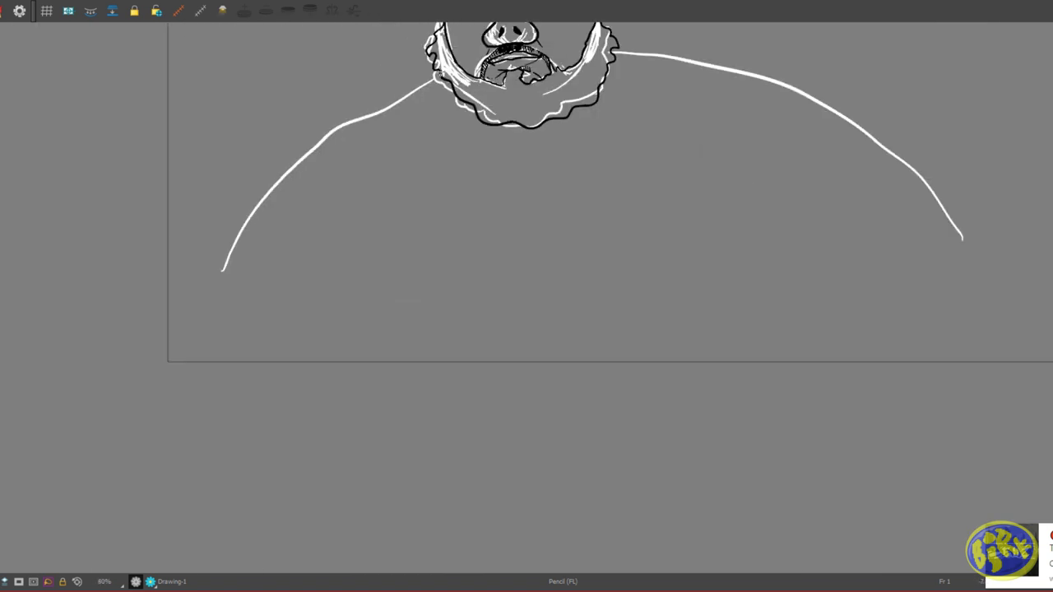
left_click_drag(442, 73, 212, 356)
left_click_drag(412, 247, 198, 396)
mouse_move(404, 196)
left_mouse_down()
mouse_move(723, 349)
mouse_move(795, 509)
left_mouse_up()
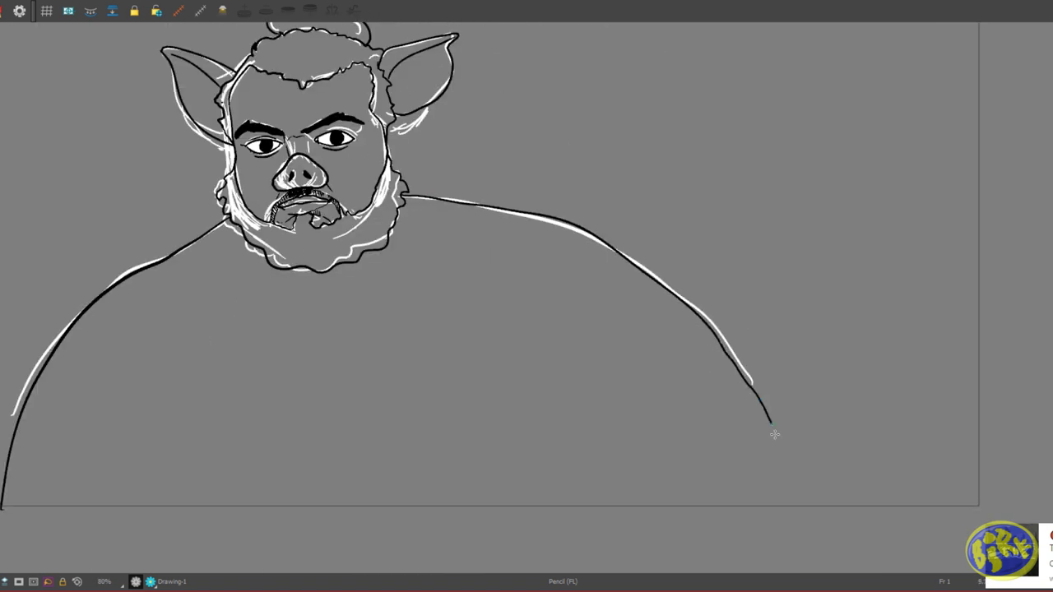
Step: Extend the cheek line down until it meets the beard
scroll(847, 119, "down", 1)
scroll(494, 165, "down", 2)
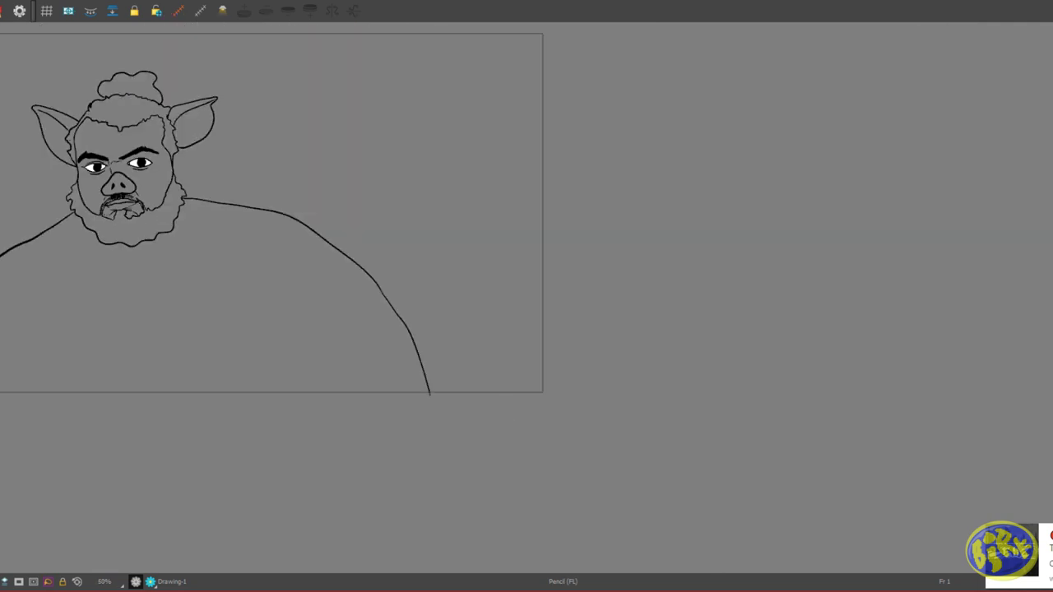
scroll(111, 205, "down", 3)
scroll(145, 230, "down", 2)
scroll(144, 230, "up", 7)
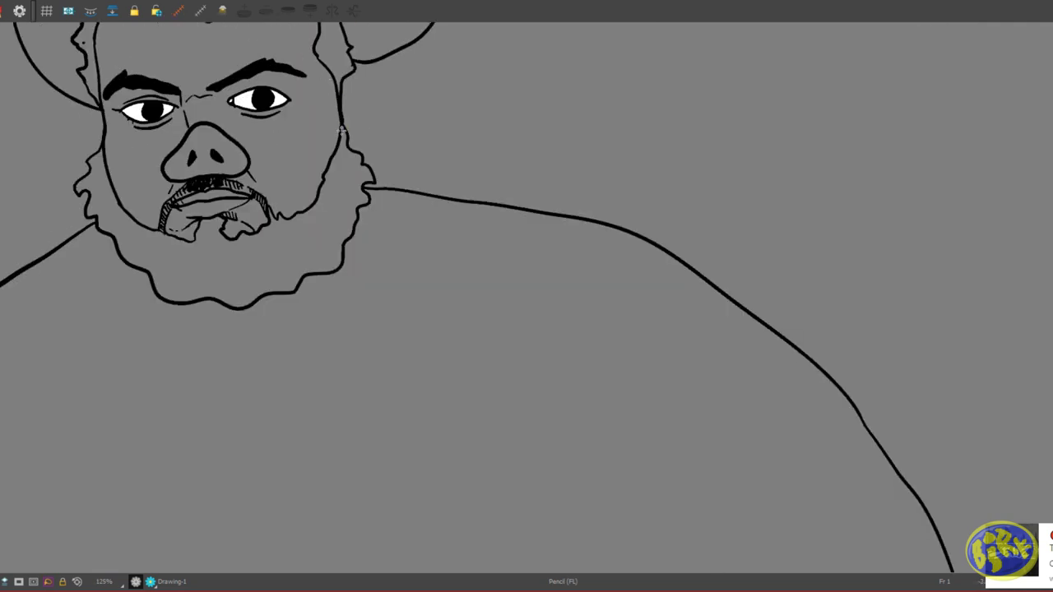
left_click_drag(325, 201, 292, 218)
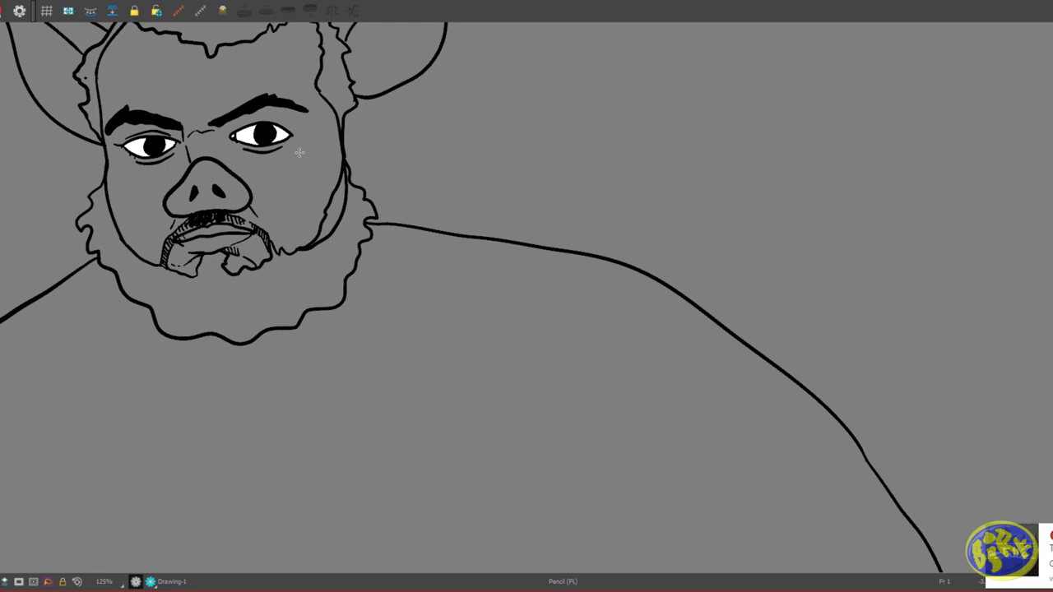
key("alt+s")
Step: Select the cheek stroke, then draw a straight horizontal base line closing the torso bottom
left_click(354, 169)
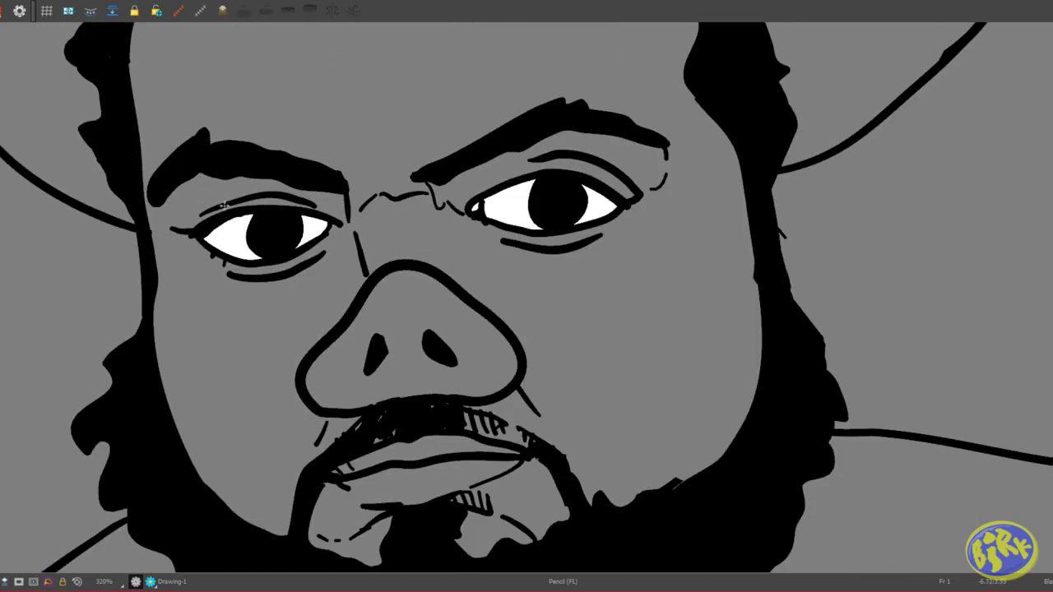
scroll(303, 233, "down", 2)
scroll(303, 234, "down", 3)
scroll(140, 158, "up", 2)
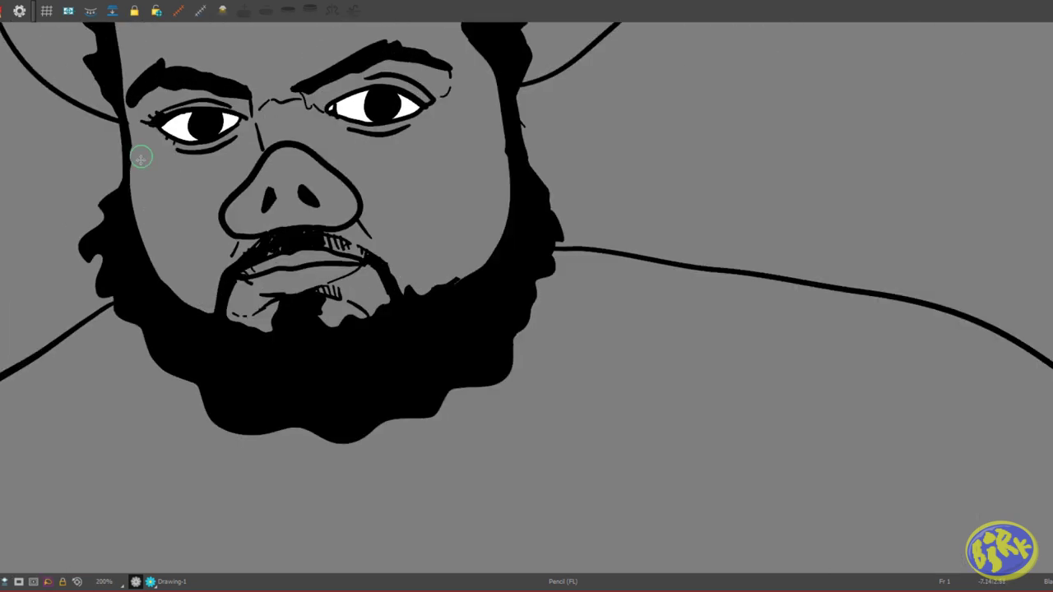
scroll(156, 223, "down", 5)
scroll(160, 247, "up", 4)
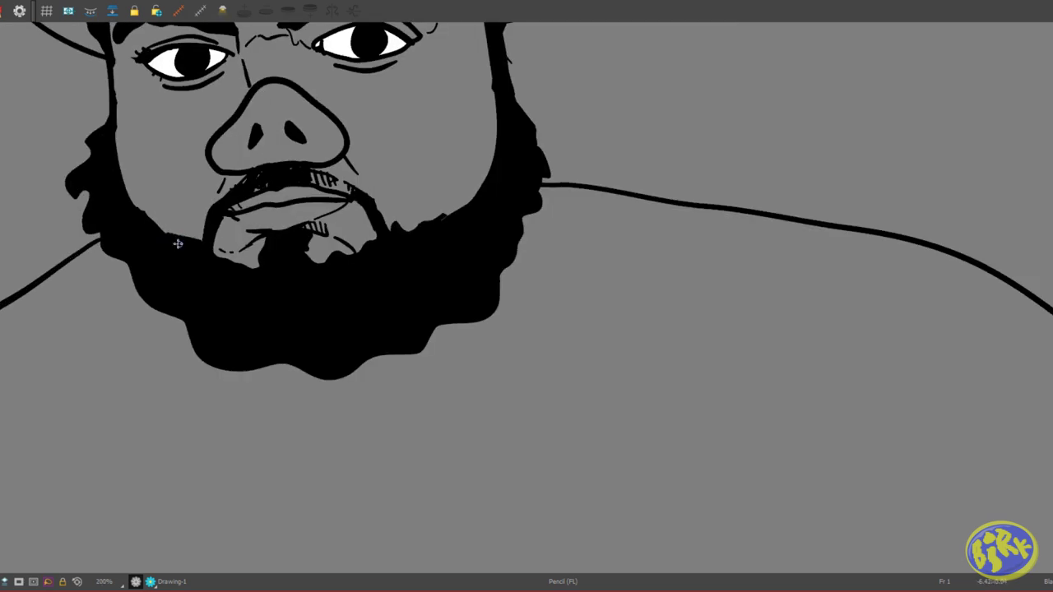
scroll(177, 240, "down", 5)
key("alt+l")
left_click_drag(95, 451, 634, 451)
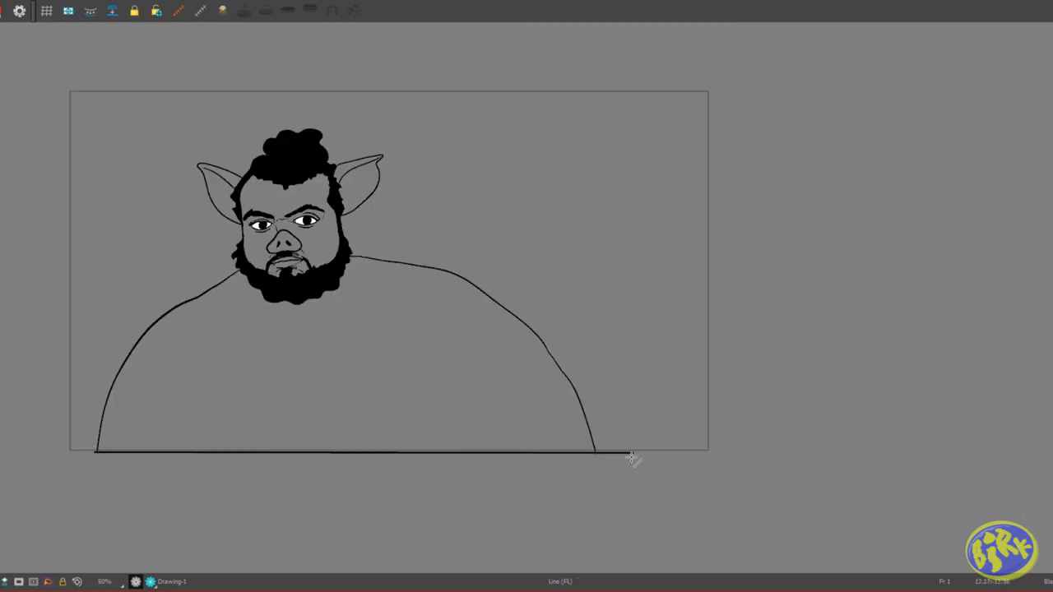
Step: Choose a pale cream skin colour and paint-fill the face and ears with it
scroll(842, 223, "down", 1)
left_click(620, 198)
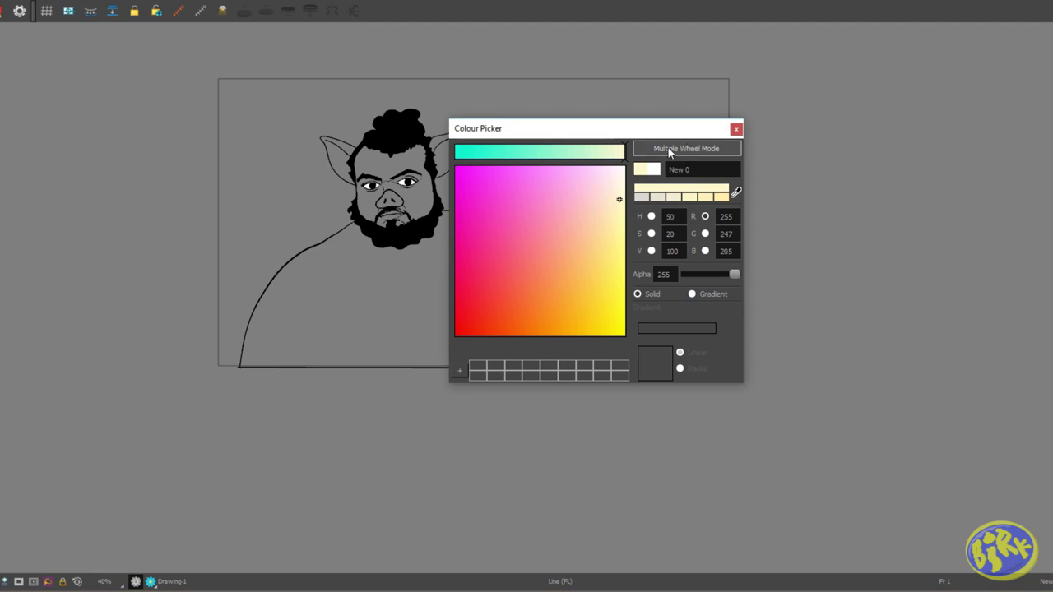
left_click(742, 129)
key("alt+i")
mouse_move(514, 73)
left_mouse_down()
mouse_move(428, 220)
mouse_move(477, 164)
left_mouse_up()
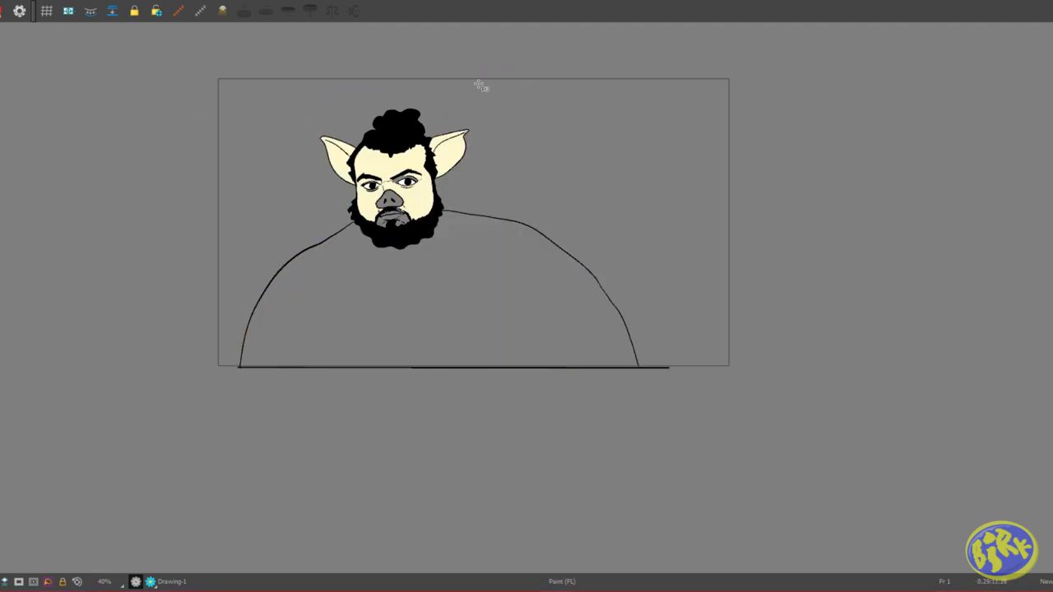
scroll(380, 205, "up", 1)
scroll(409, 191, "up", 3)
scroll(463, 285, "down", 3)
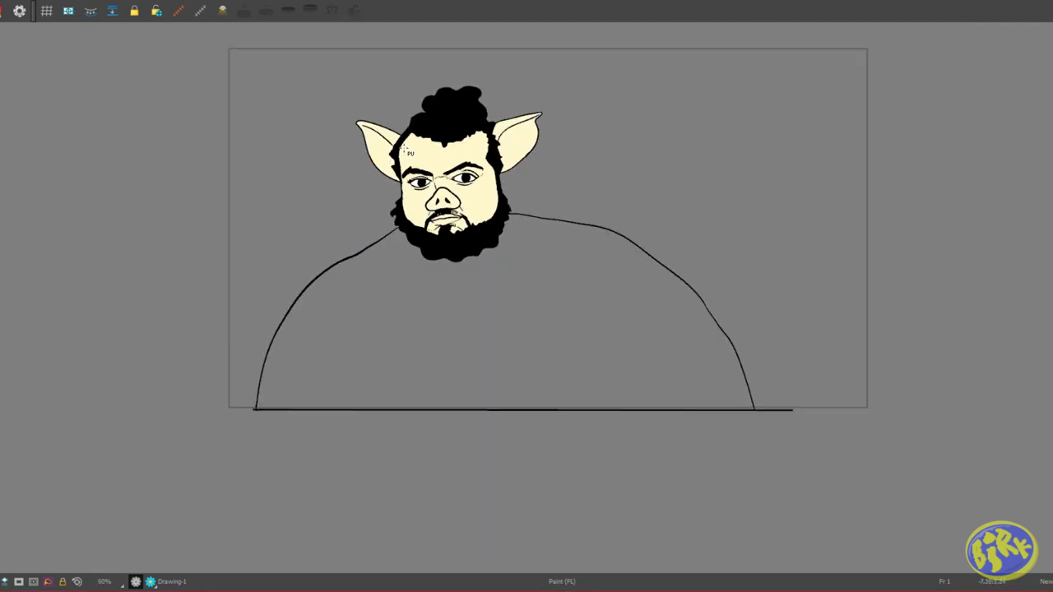
scroll(405, 154, "down", 2)
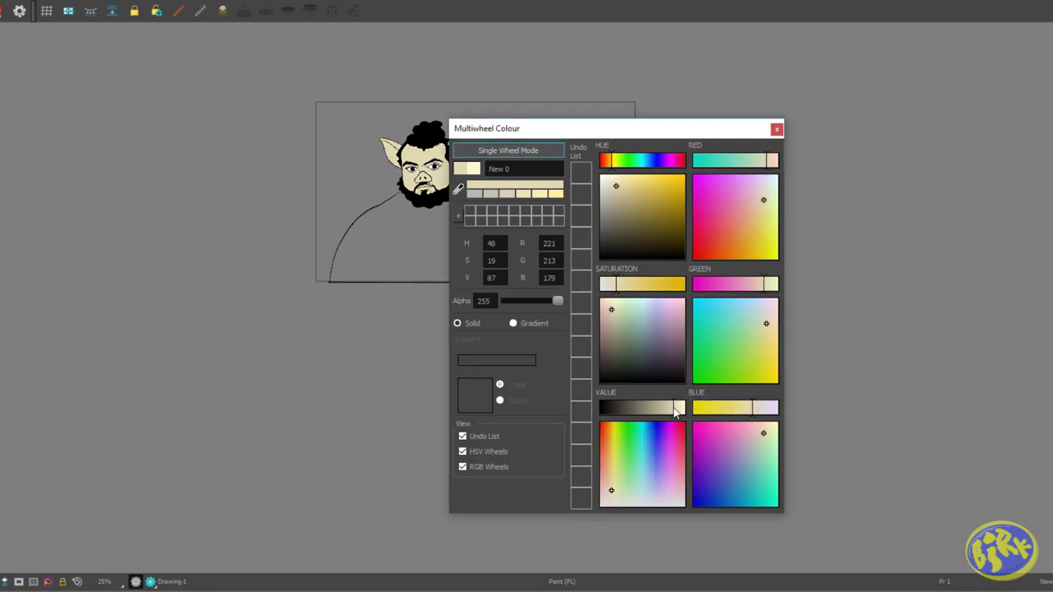
Step: Touch up the hair edges with black ink lines
key("alt+slash")
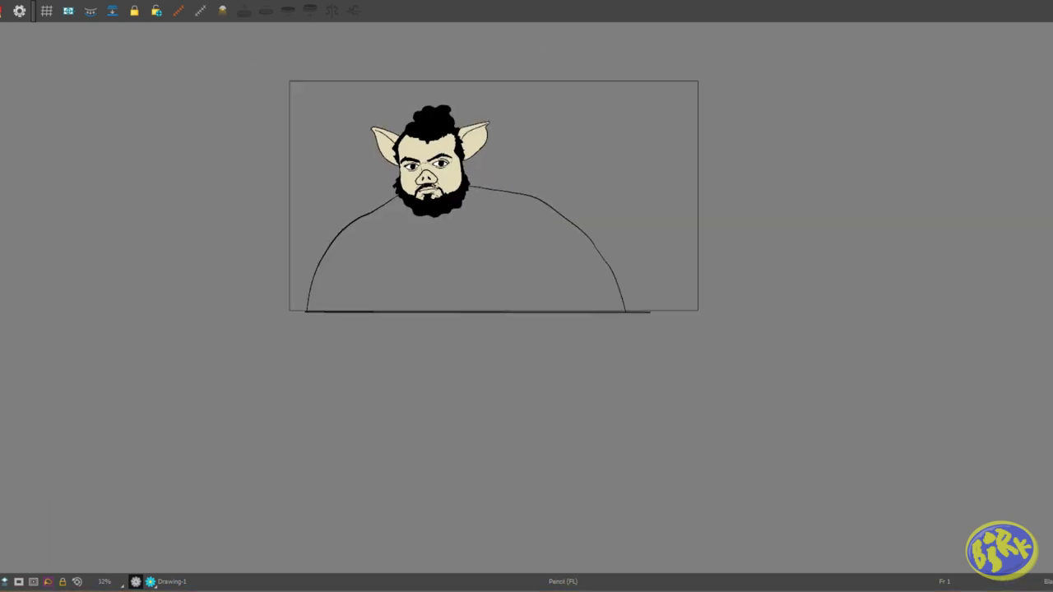
scroll(461, 132, "up", 5)
left_click_drag(449, 191, 472, 291)
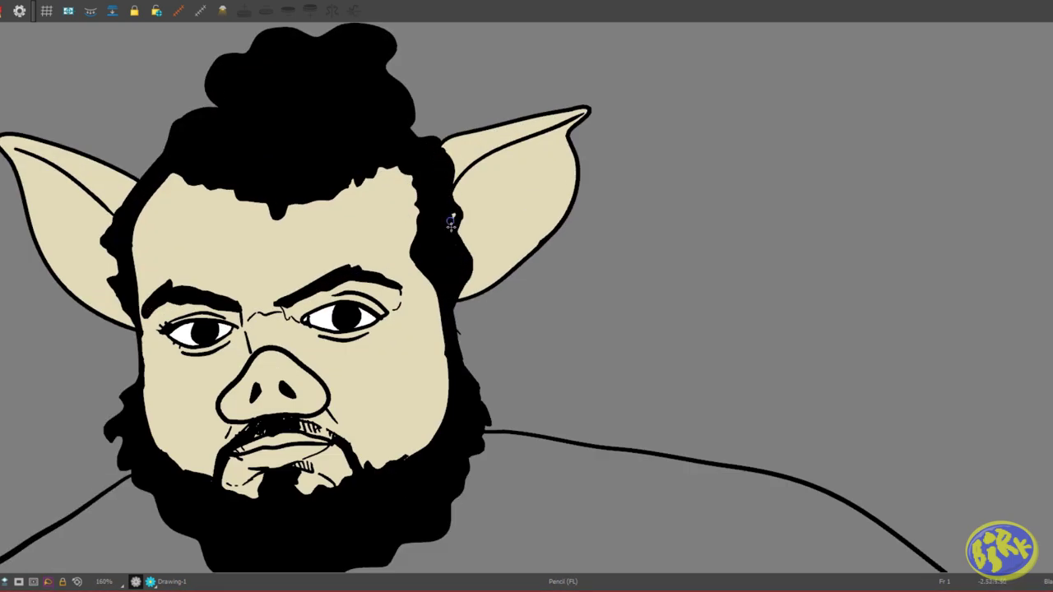
scroll(61, 93, "up", 2)
left_click_drag(337, 369, 403, 187)
scroll(395, 259, "down", 5)
scroll(414, 263, "up", 5)
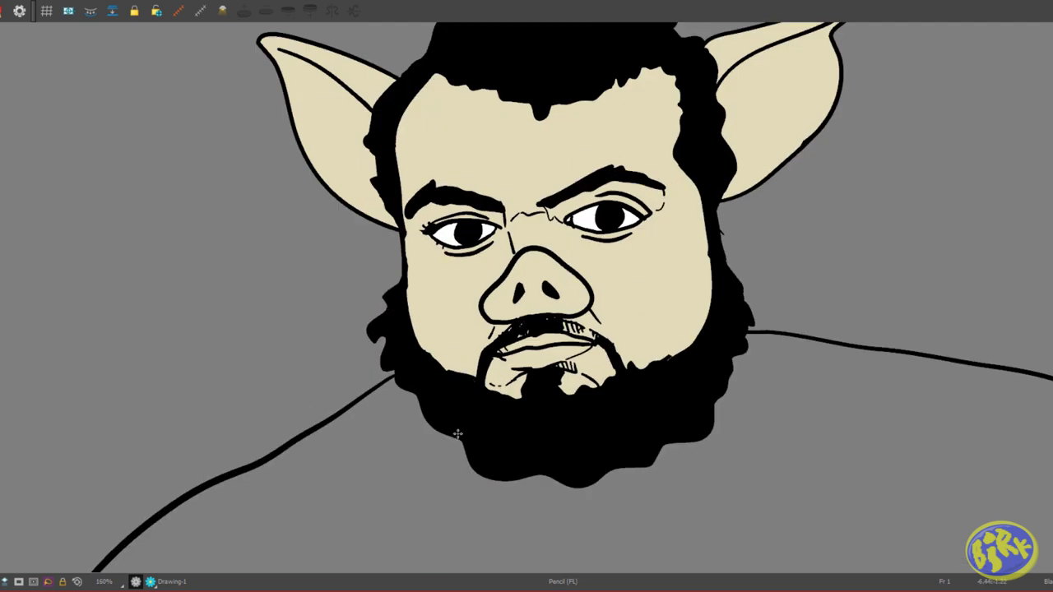
Step: Refine the lower edge of the beard in black
left_click_drag(457, 434, 642, 469)
left_click_drag(527, 489, 625, 471)
scroll(602, 457, "down", 4)
scroll(609, 386, "up", 1)
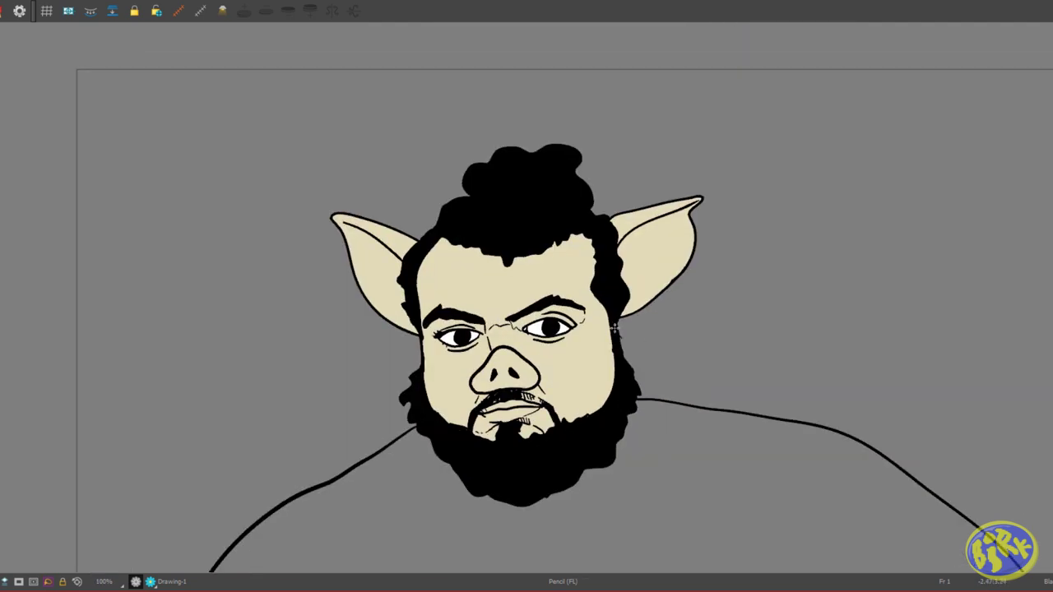
scroll(602, 291, "up", 2)
scroll(519, 298, "down", 5)
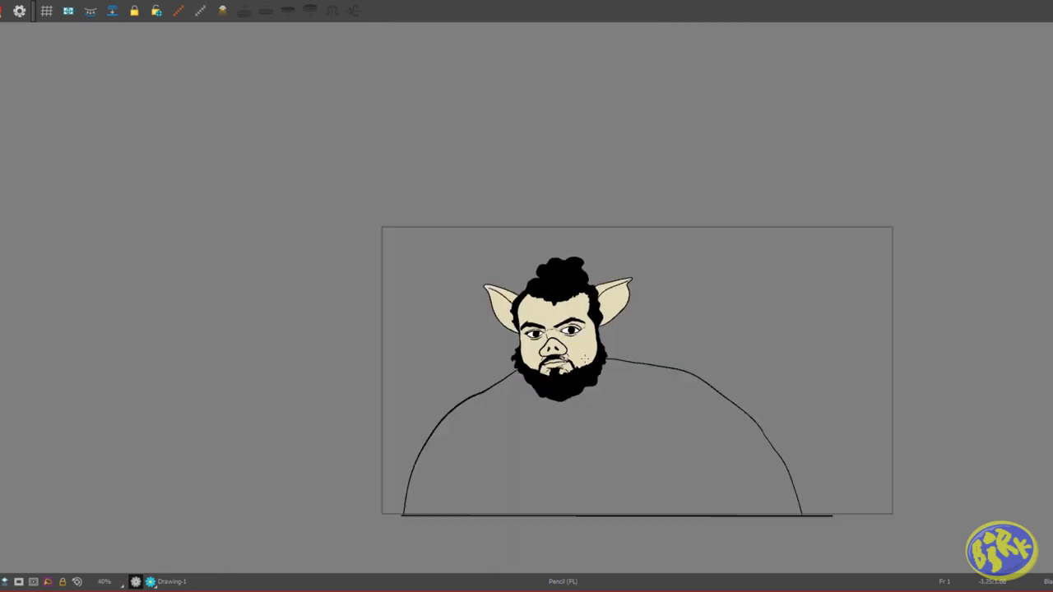
scroll(527, 305, "up", 3)
scroll(527, 304, "down", 2)
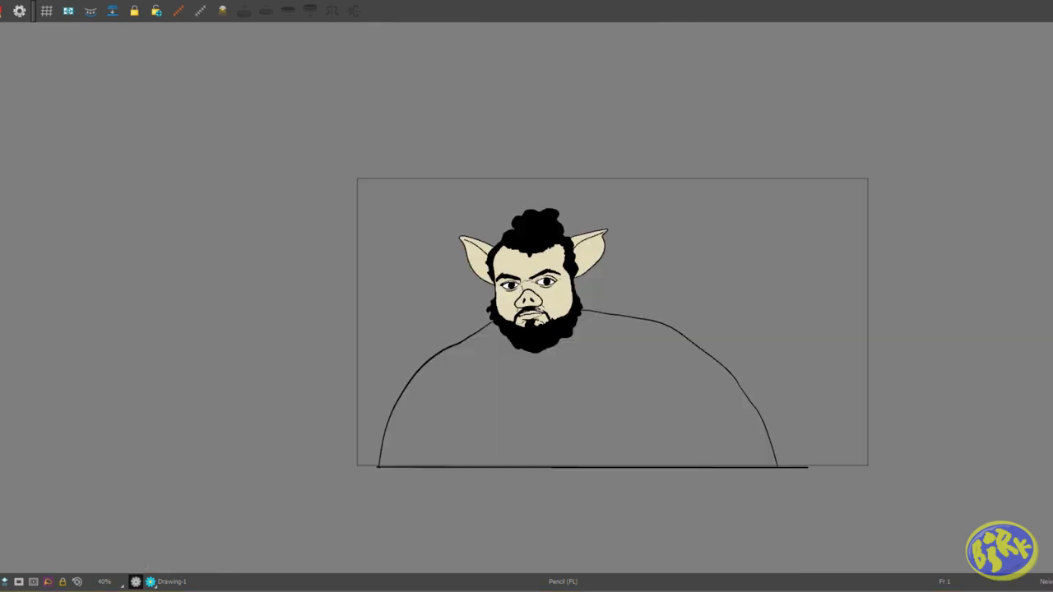
scroll(494, 296, "up", 5)
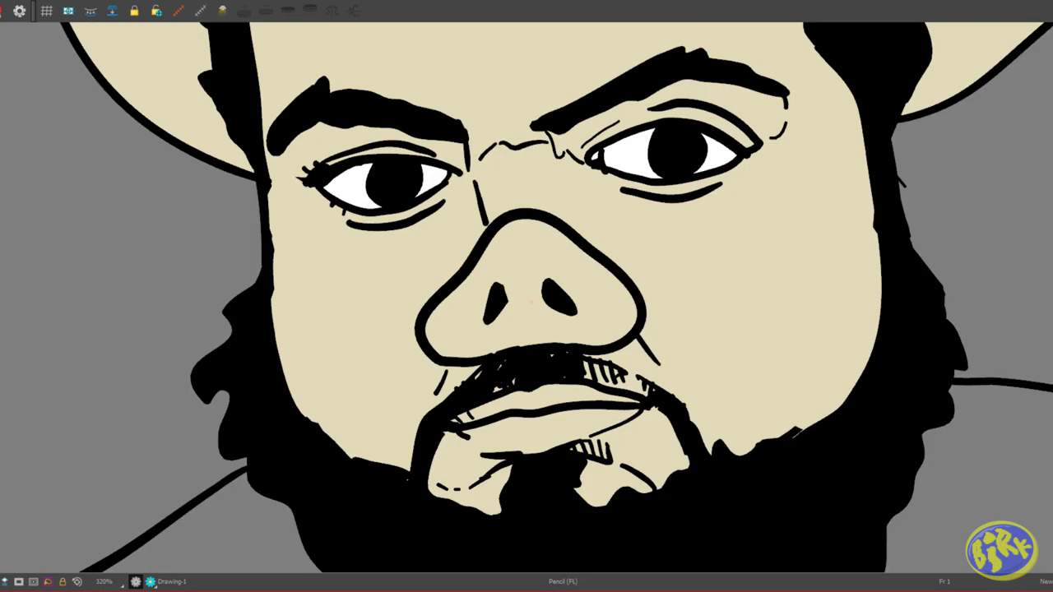
Step: Fill the snout with pink
key("alt+i")
left_click(485, 284)
scroll(486, 296, "down", 4)
scroll(477, 303, "up", 3)
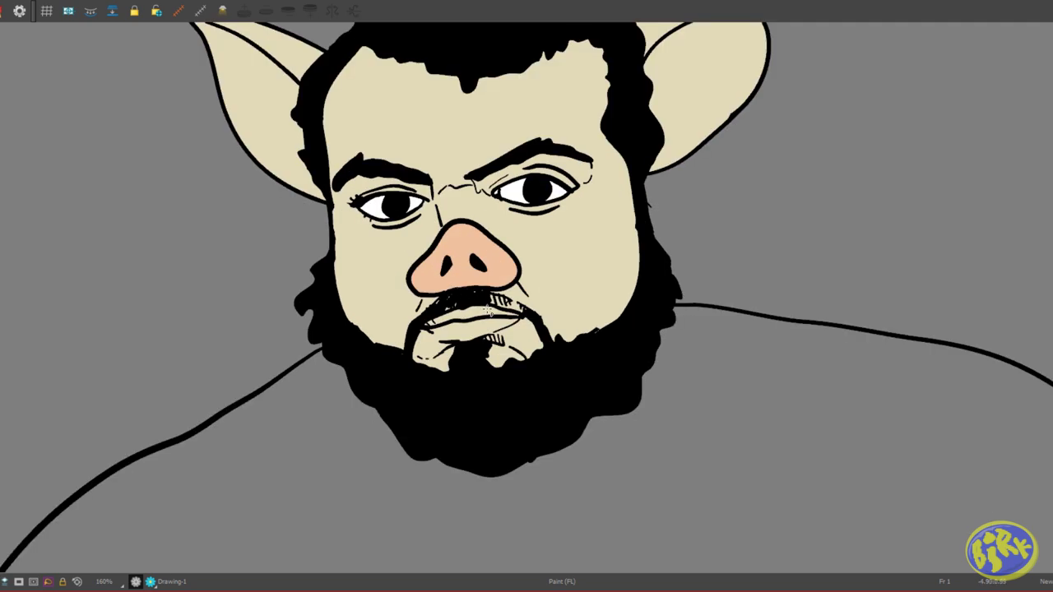
scroll(576, 313, "down", 8)
scroll(593, 311, "up", 4)
scroll(576, 325, "down", 3)
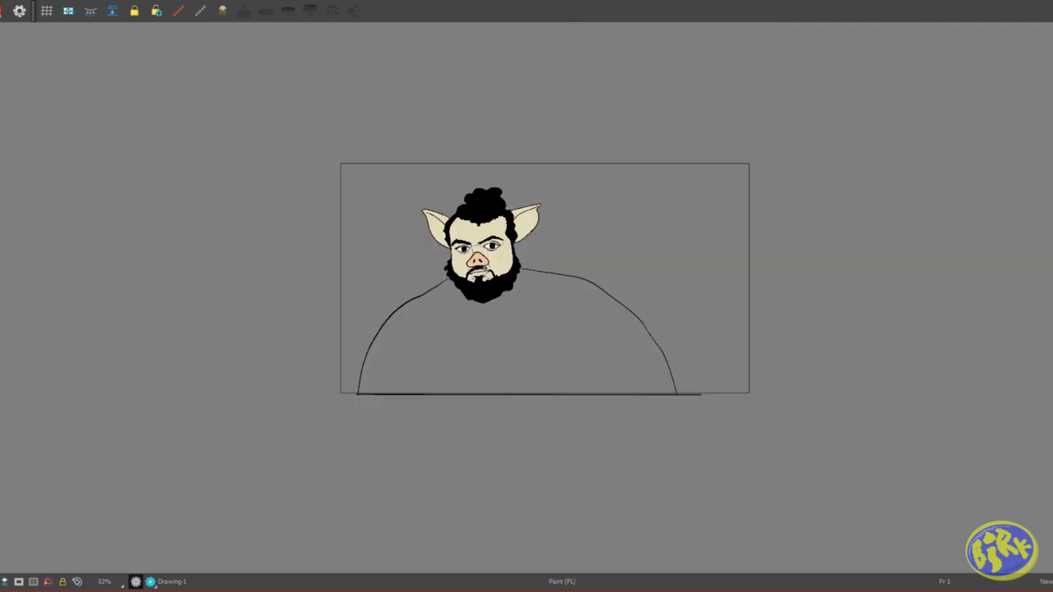
Step: Draw arm lines down the right and left sides of the body
key("alt+slash")
scroll(536, 296, "up", 2)
left_click_drag(595, 352, 645, 449)
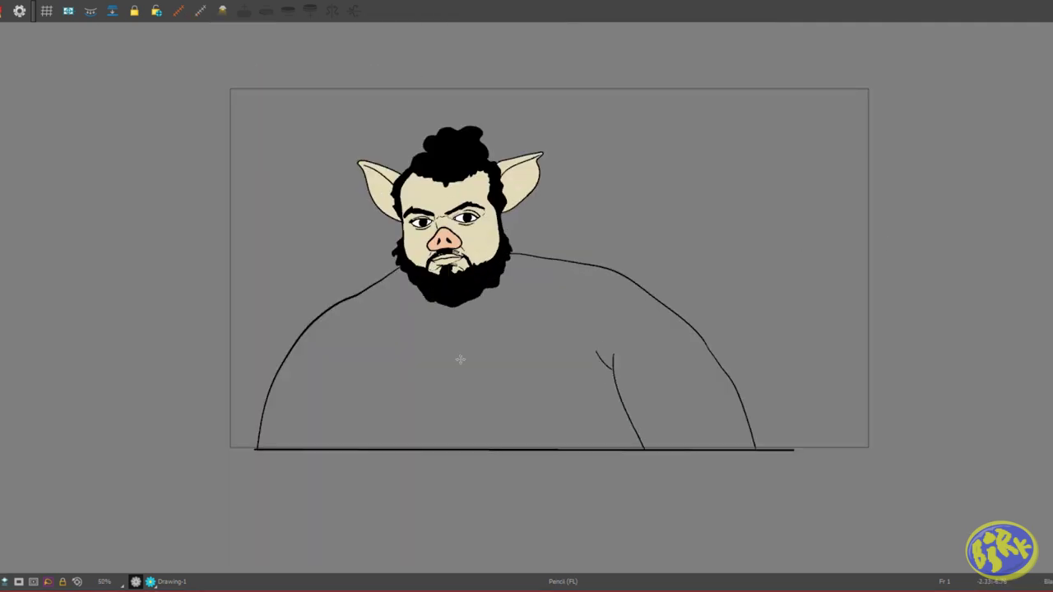
left_click_drag(301, 368, 279, 449)
scroll(576, 272, "down", 4)
scroll(584, 264, "up", 2)
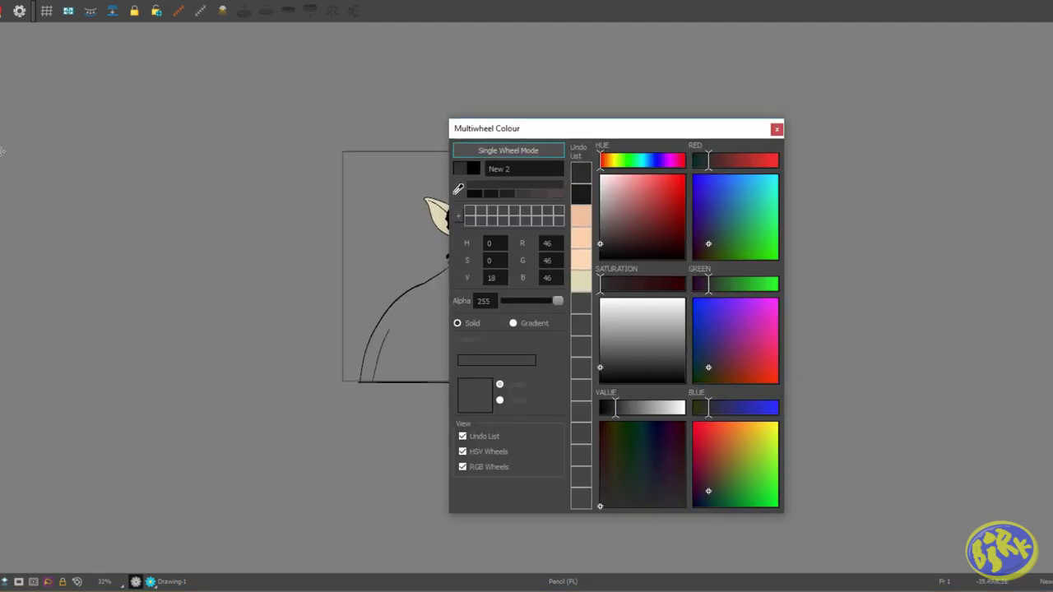
Step: Fill the shirt with the dark grey (RGB 46,46,46)
left_click(776, 129)
key("alt+i")
scroll(758, 166, "down", 1)
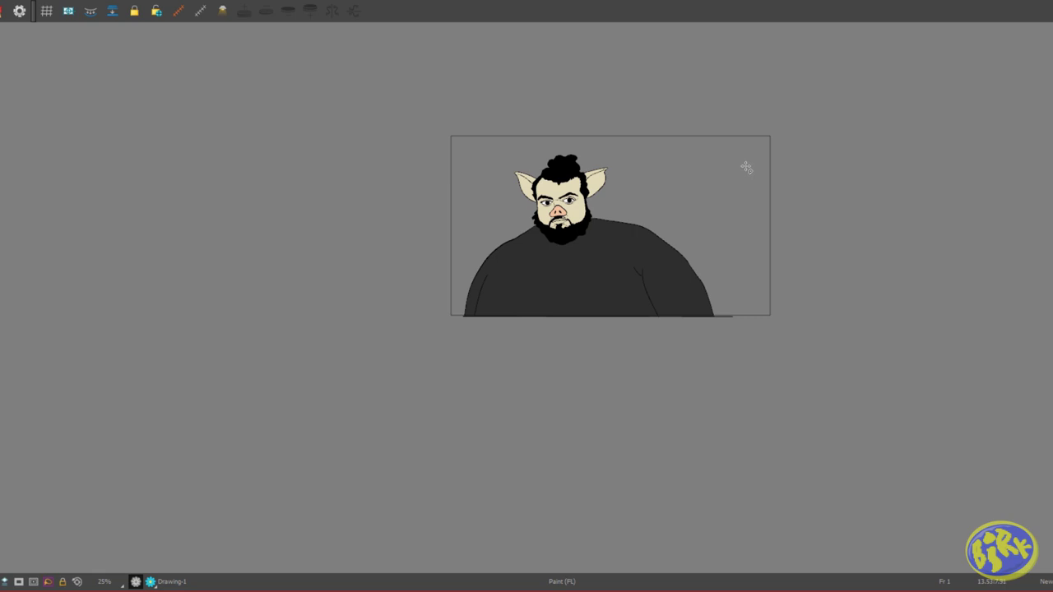
scroll(532, 296, "up", 2)
scroll(381, 249, "up", 1)
scroll(381, 250, "down", 1)
scroll(515, 266, "up", 1)
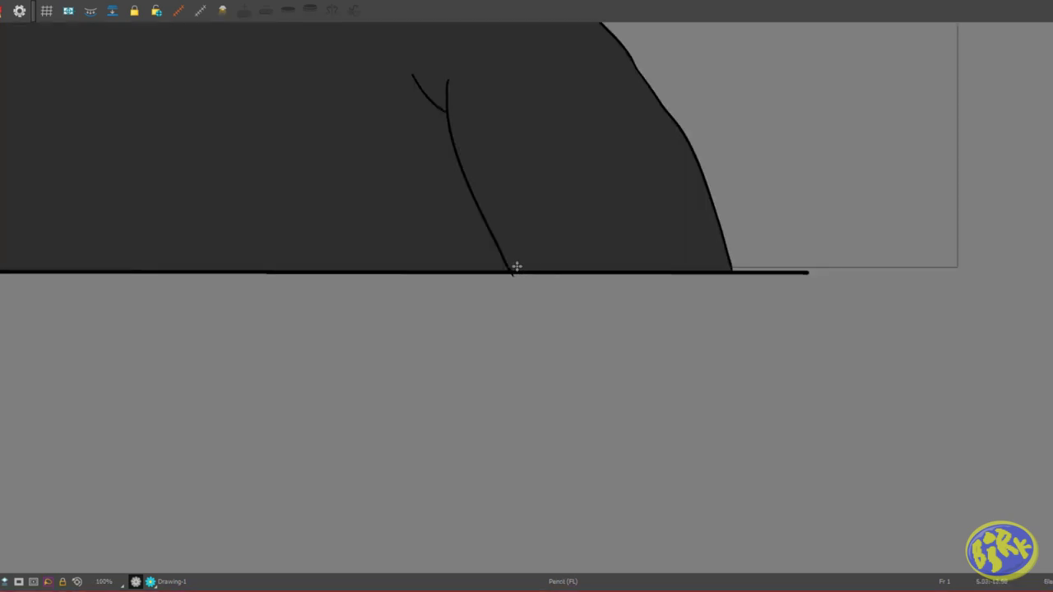
Step: Draw two stacked curves at the torso's lower right and fill the area between them
key("alt+p")
left_click_drag(512, 271, 711, 262)
scroll(710, 262, "up", 1)
mouse_move(429, 265)
left_mouse_down()
mouse_move(616, 237)
mouse_move(708, 255)
left_mouse_up()
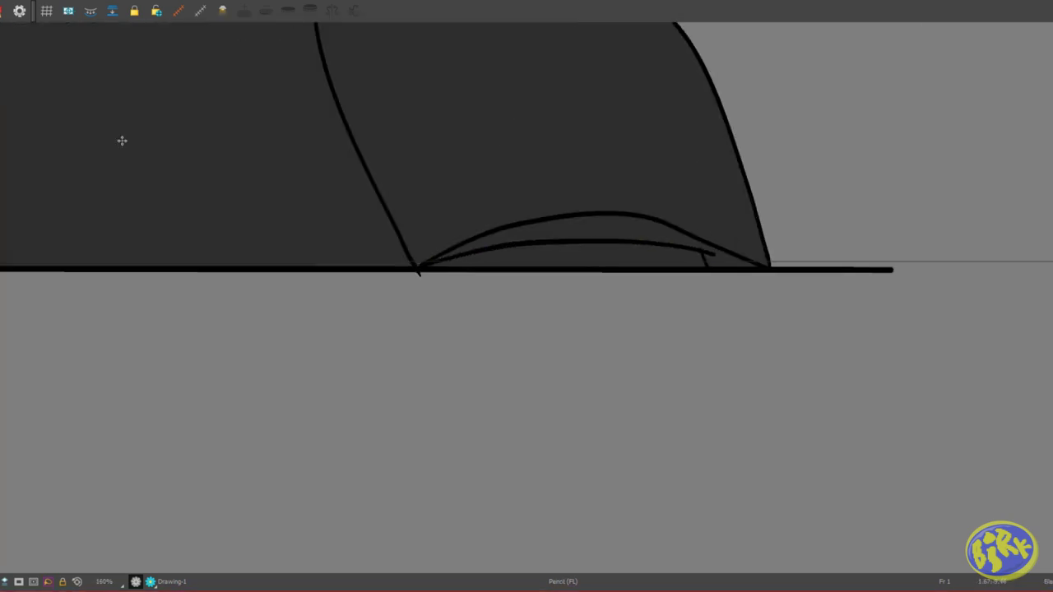
key("alt+i")
left_click(625, 234)
scroll(729, 266, "down", 5)
scroll(834, 332, "up", 3)
scroll(649, 390, "down", 1)
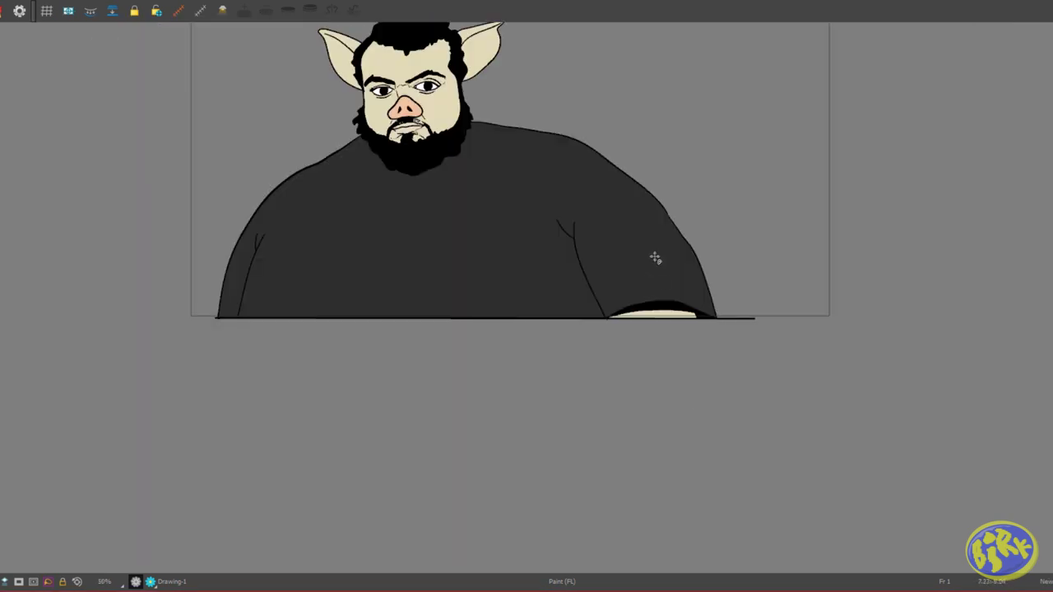